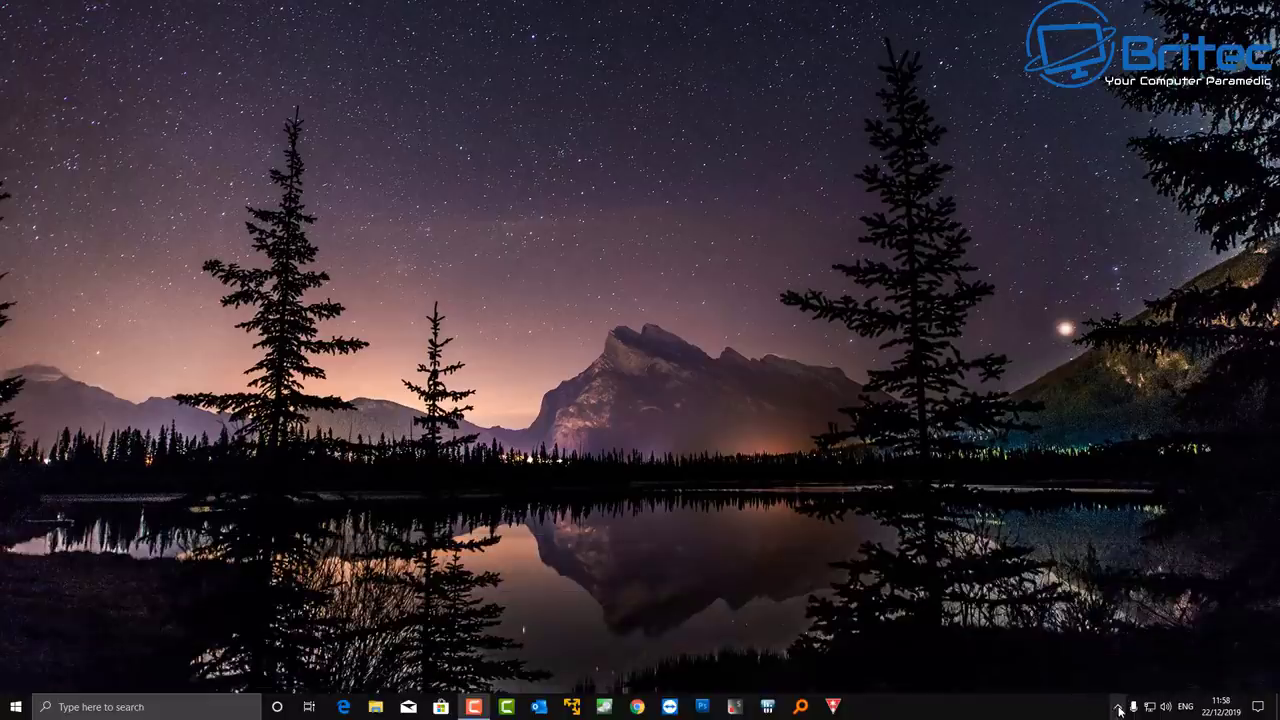
Step: Open Avast Free Antivirus and look through its Protection, Privacy and Performance features and the main menu options
{"action": "left_click", "coordinate": [1118, 708]}
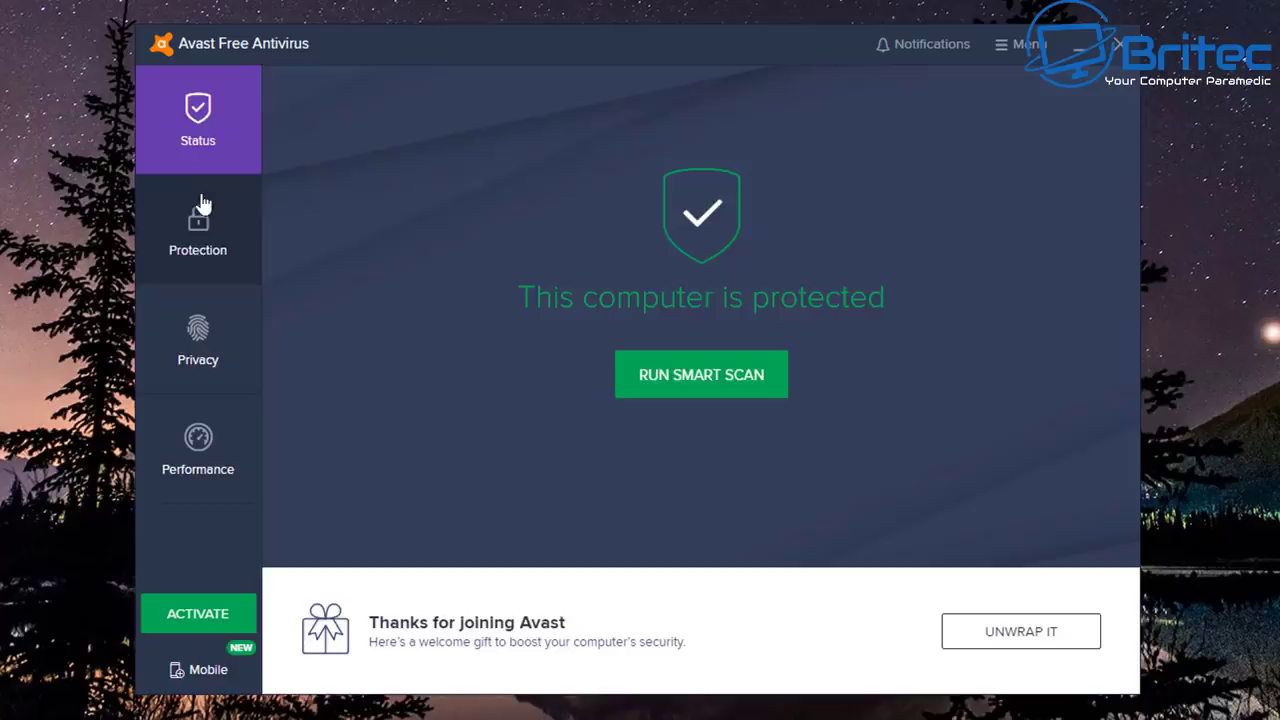
{"action": "left_click", "coordinate": [197, 238]}
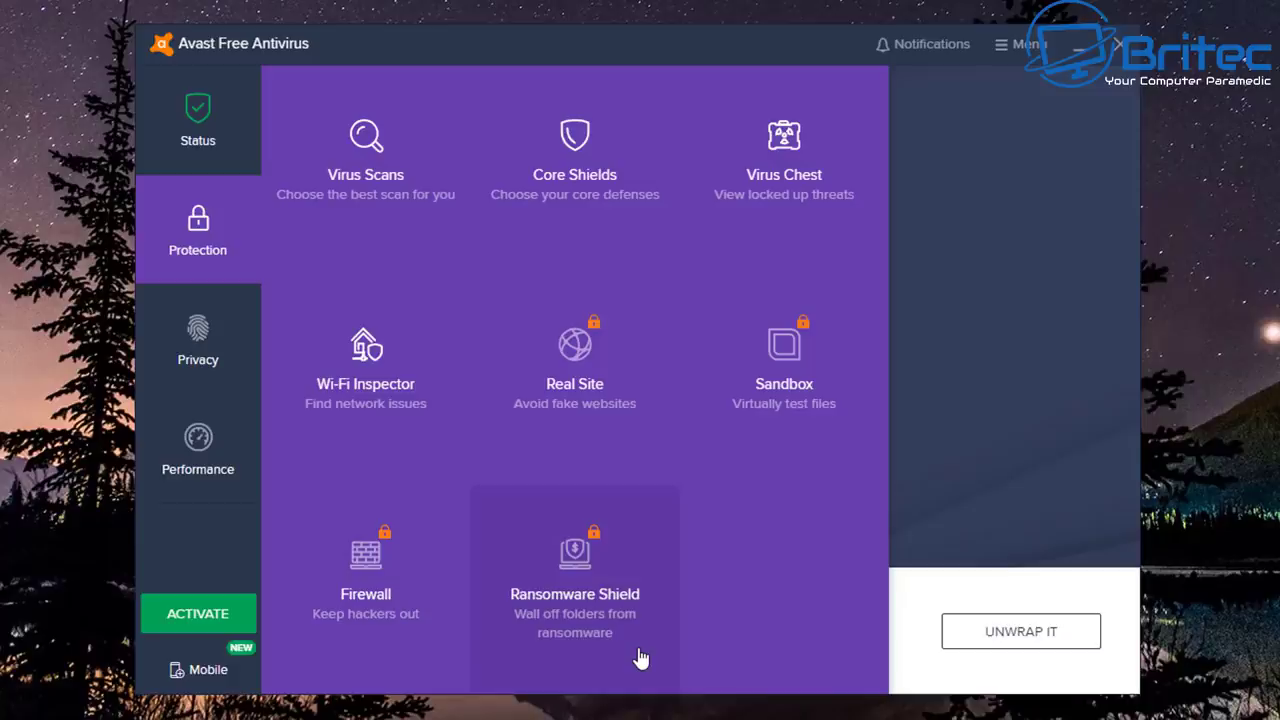
{"action": "left_click", "coordinate": [185, 345]}
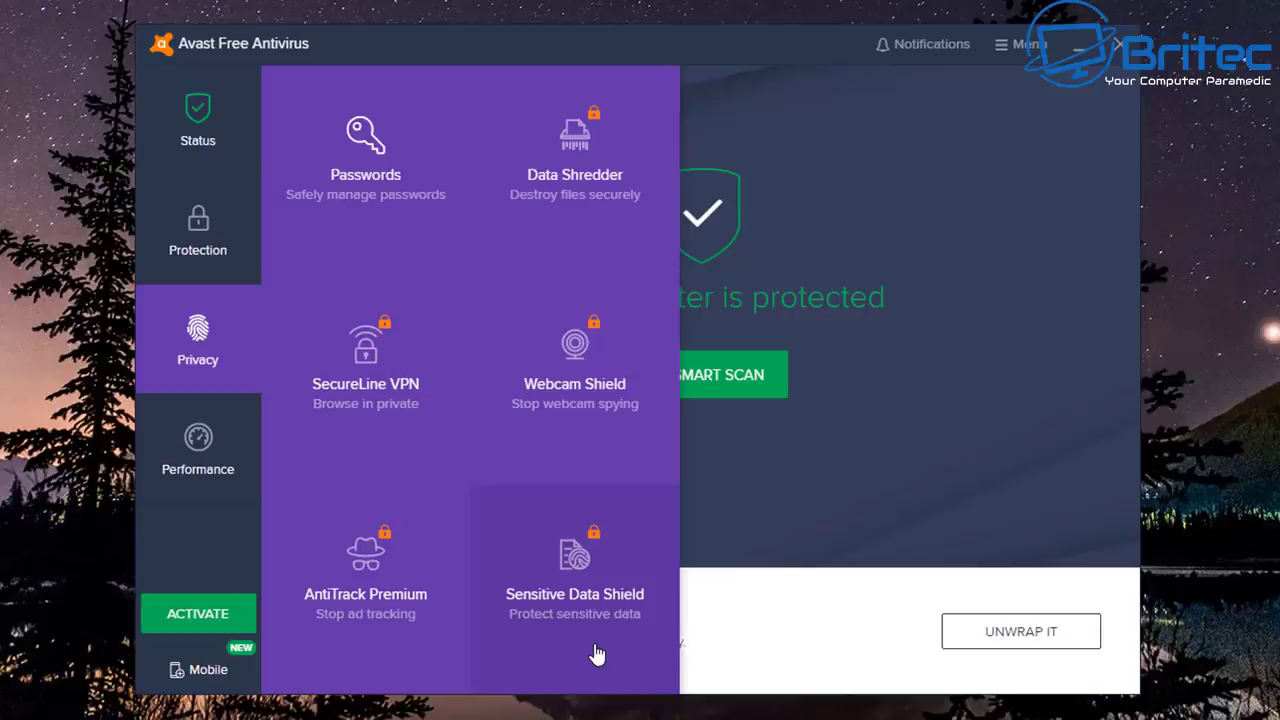
{"action": "left_click", "coordinate": [221, 457]}
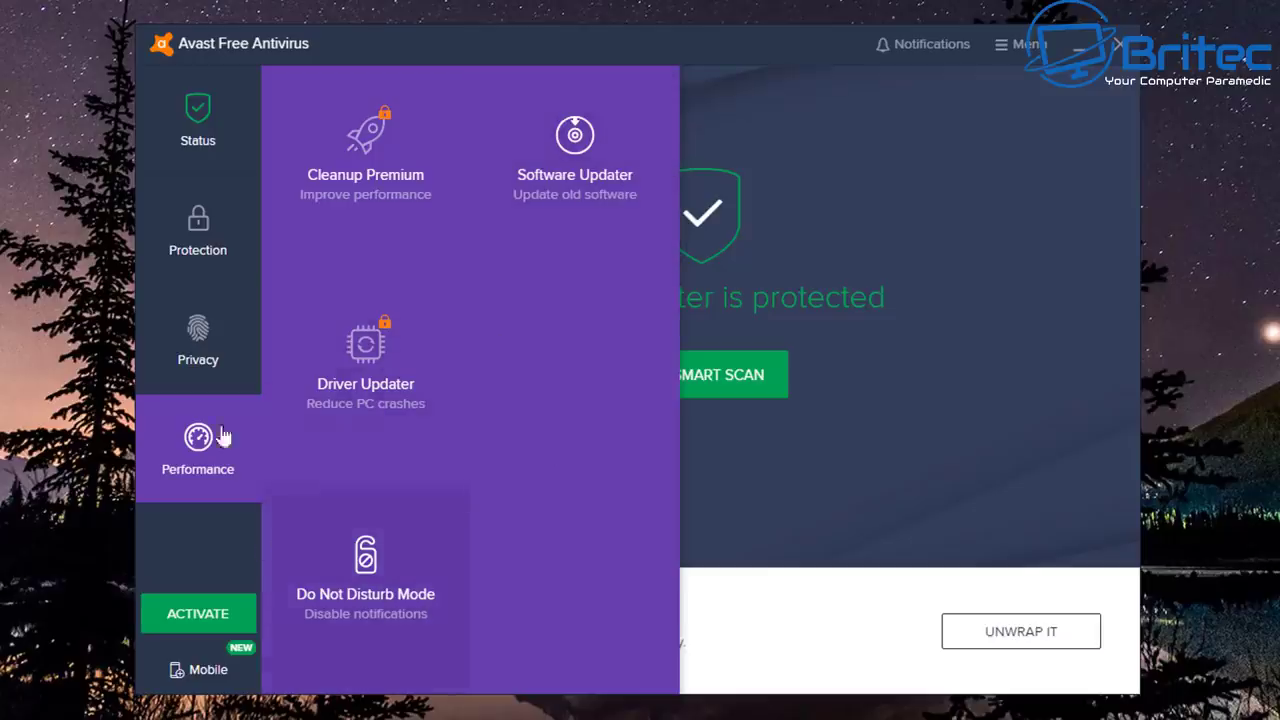
{"action": "left_click", "coordinate": [197, 143]}
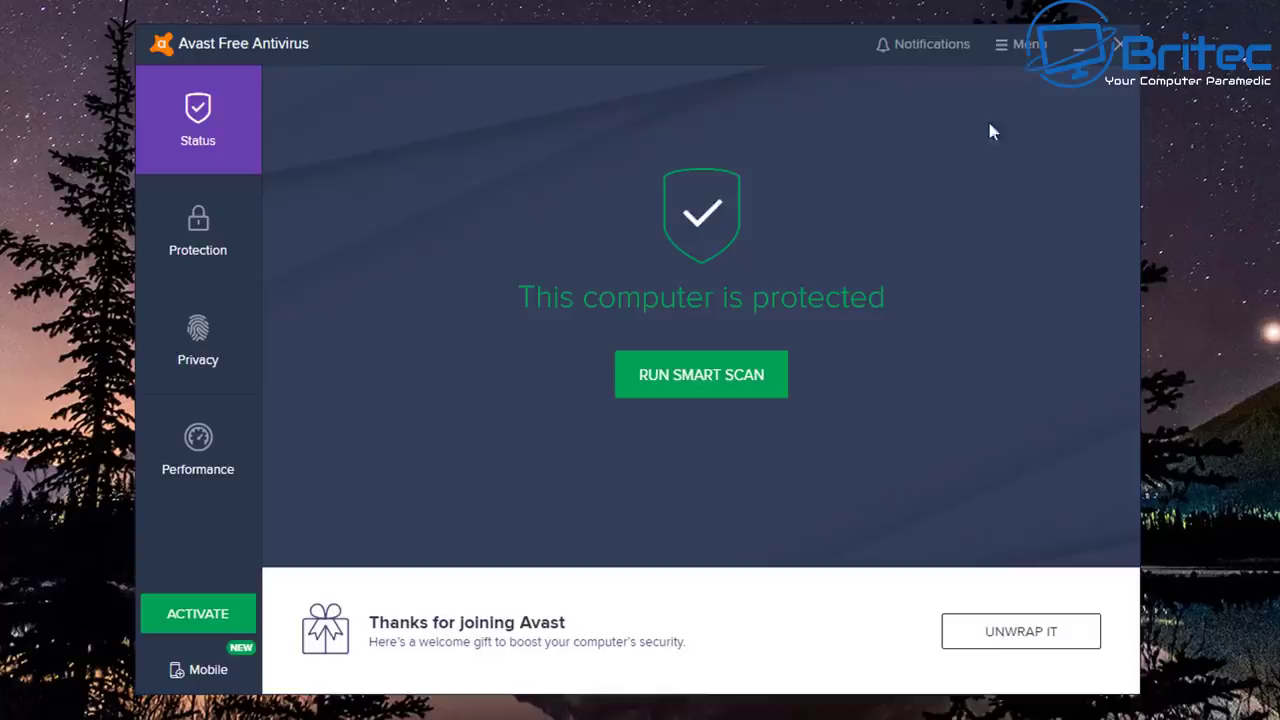
{"action": "left_click", "coordinate": [1022, 44]}
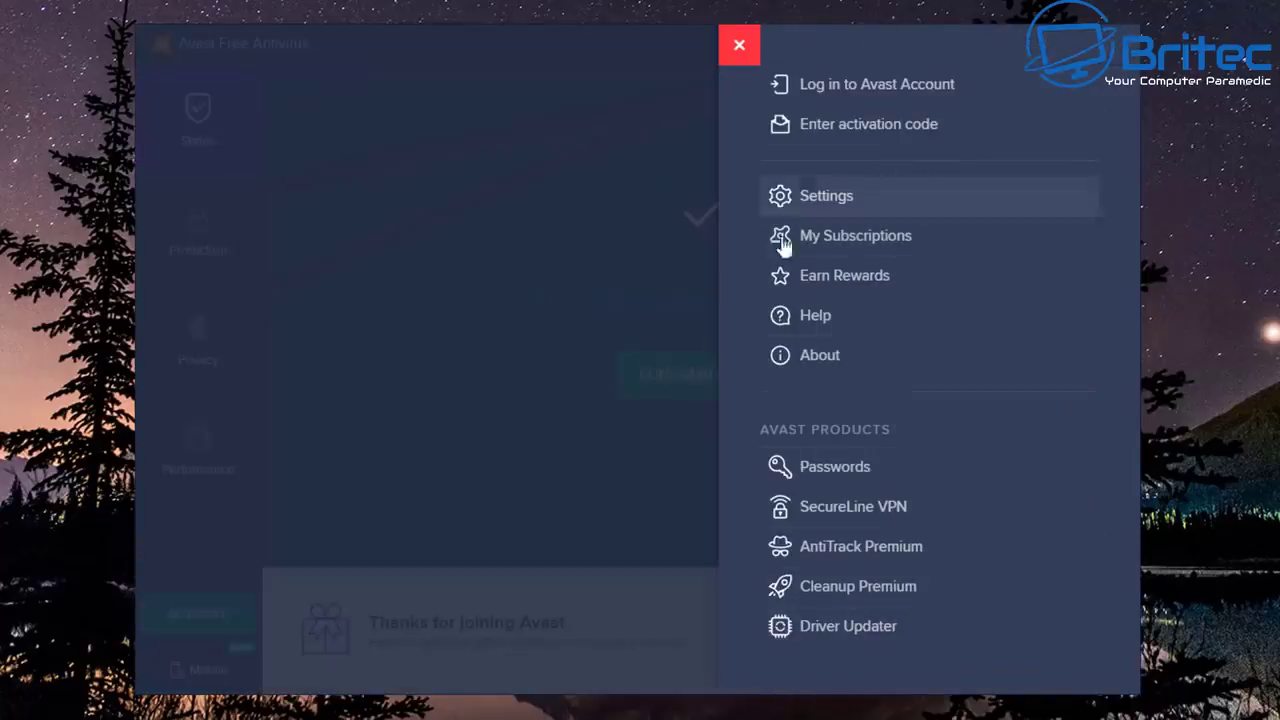
{"action": "left_click", "coordinate": [539, 303]}
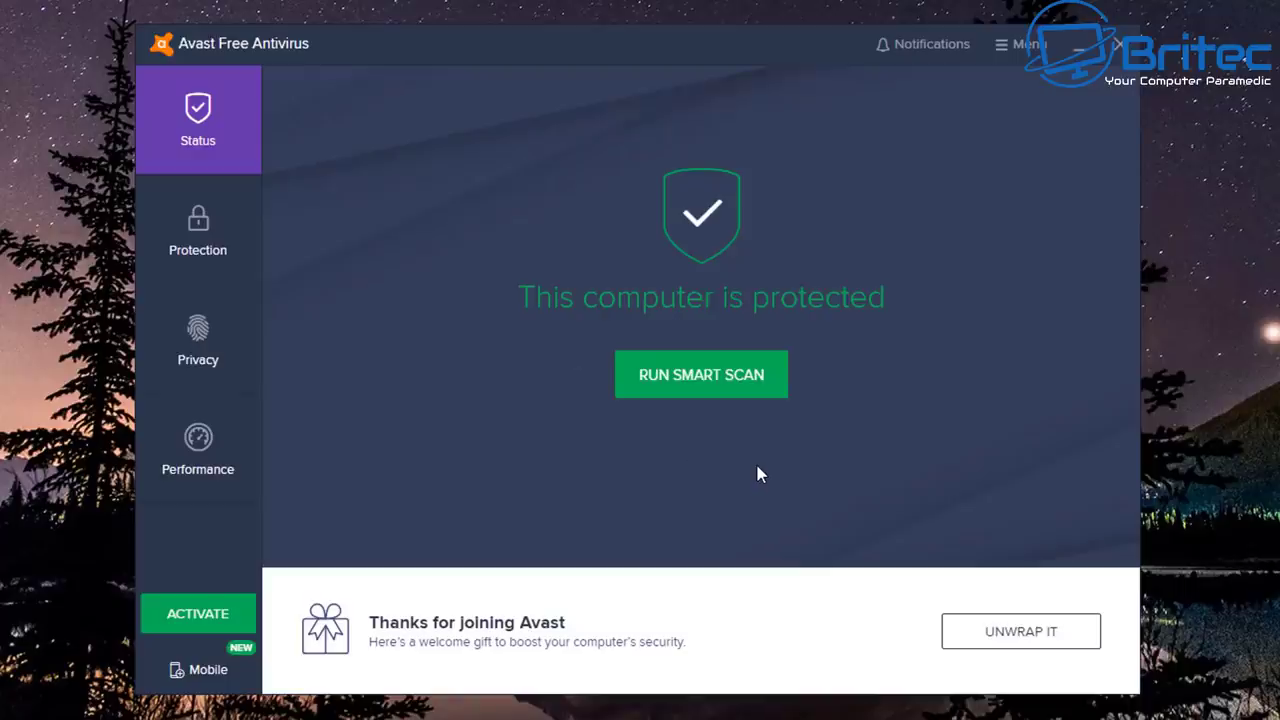
Step: Run a Smart Scan and go through the browser threats, outdated apps and malware results to the advanced issues
{"action": "left_click", "coordinate": [725, 392]}
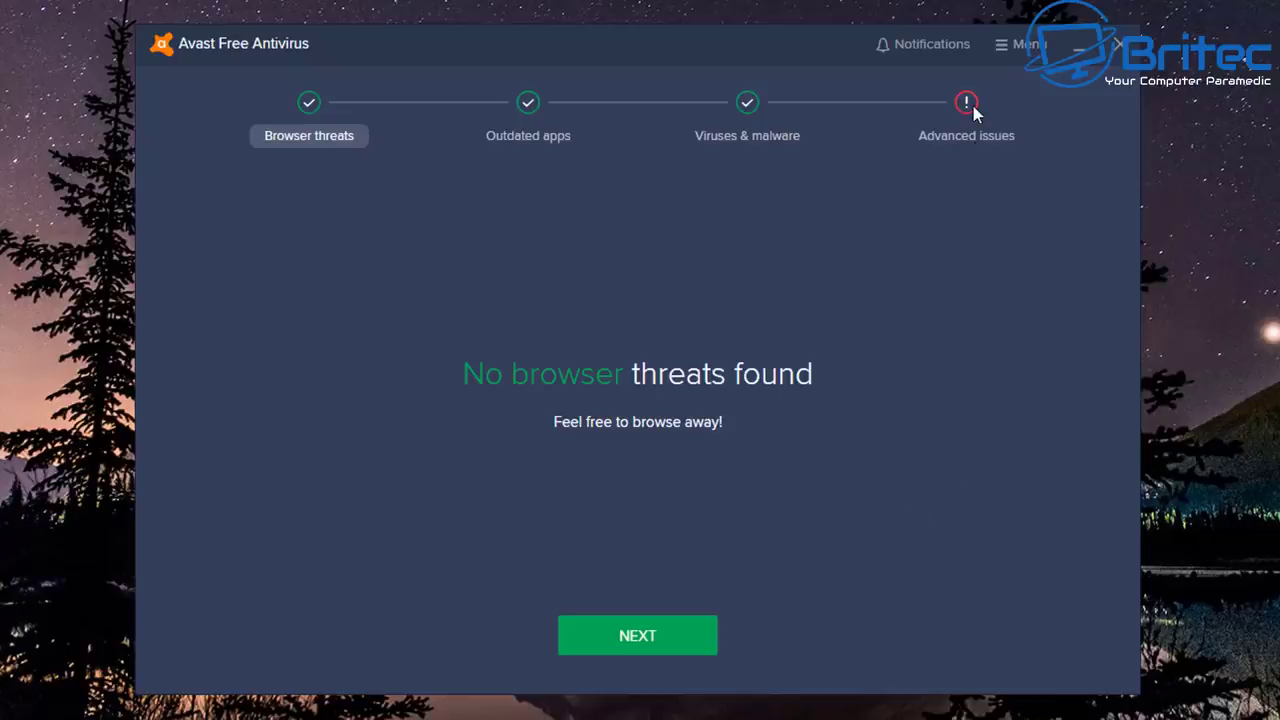
{"action": "left_click", "coordinate": [643, 645]}
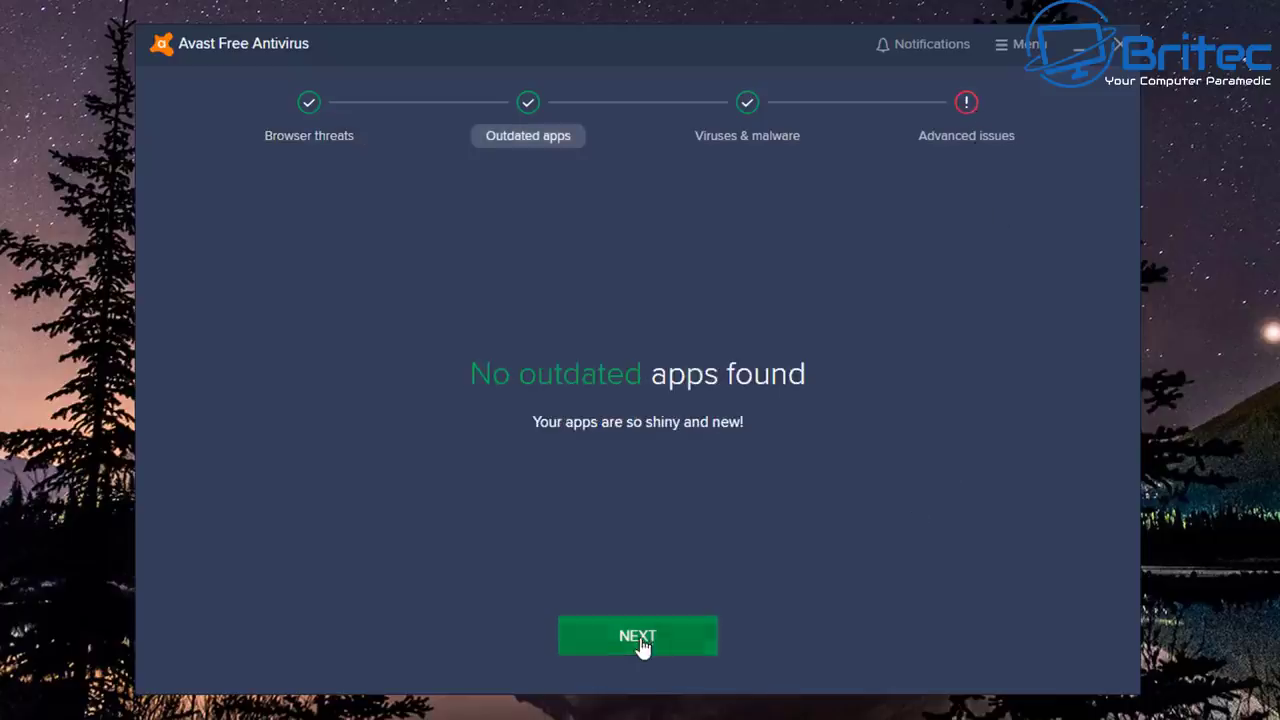
{"action": "left_click", "coordinate": [647, 630]}
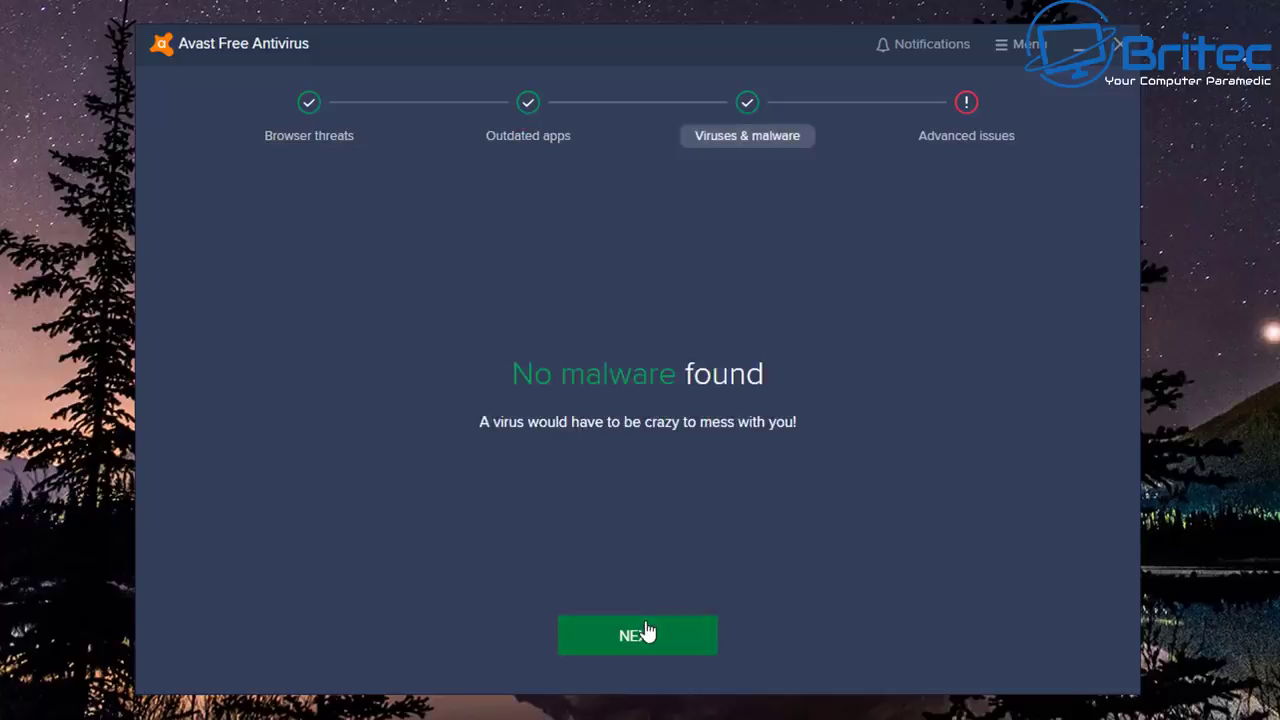
{"action": "left_click", "coordinate": [647, 631]}
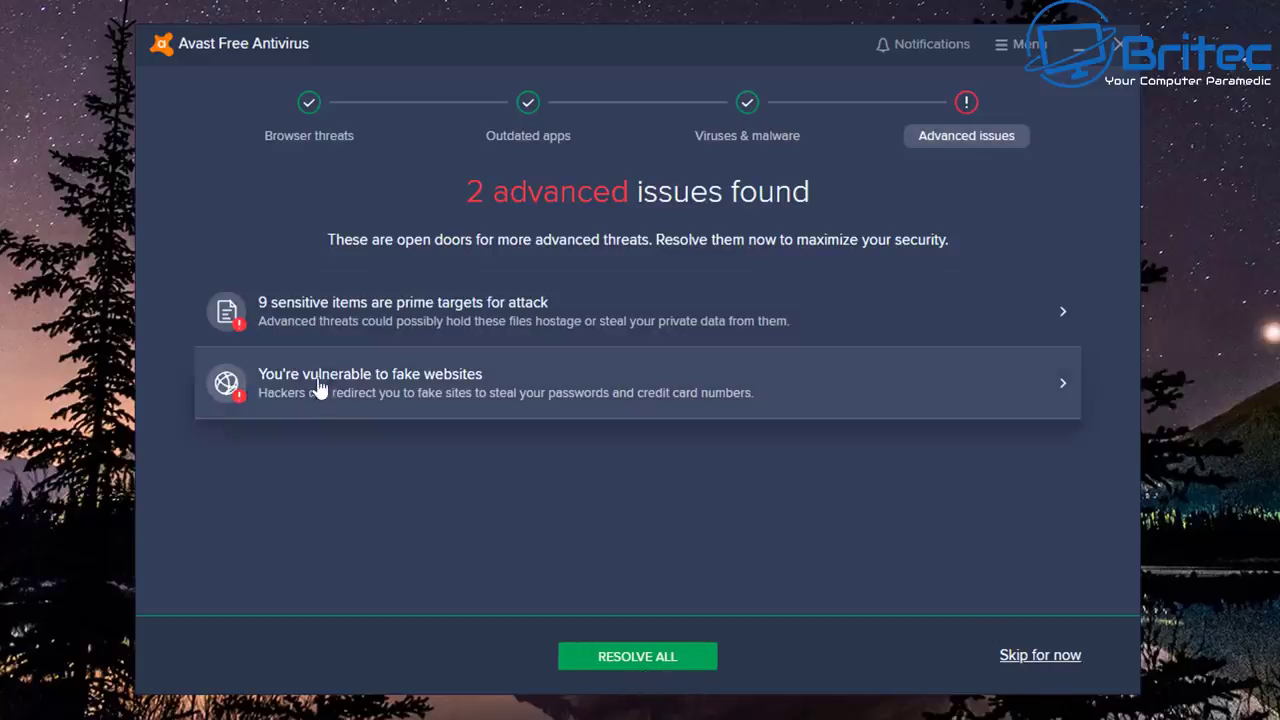
Step: Examine the details of the sensitive items issue and the fake websites issue in the scan results
{"action": "left_click", "coordinate": [446, 318]}
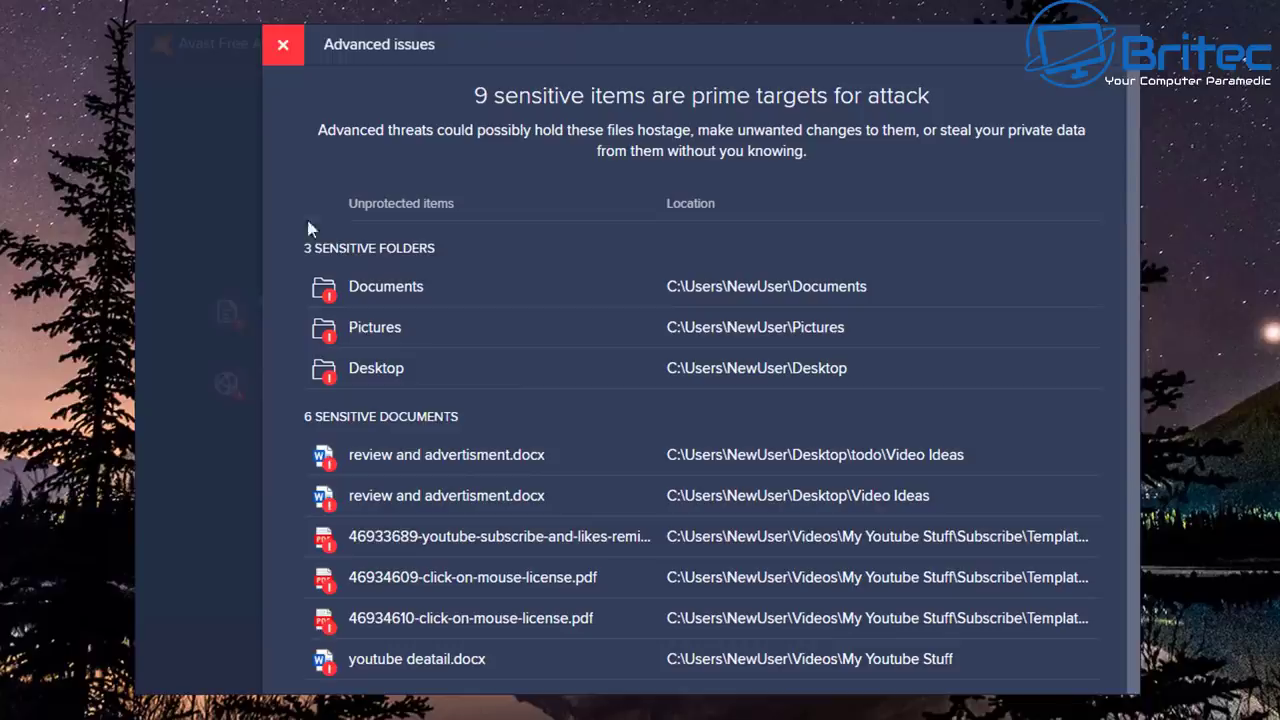
{"action": "left_click", "coordinate": [284, 45]}
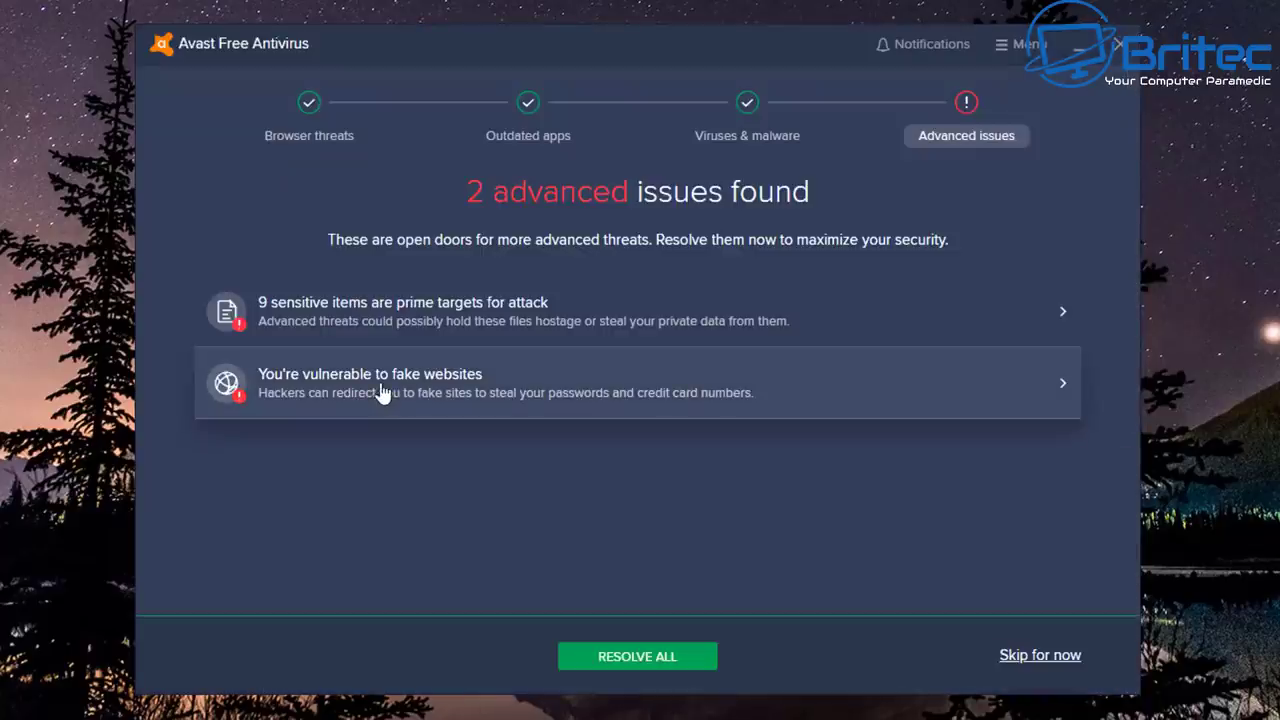
{"action": "left_click", "coordinate": [378, 405]}
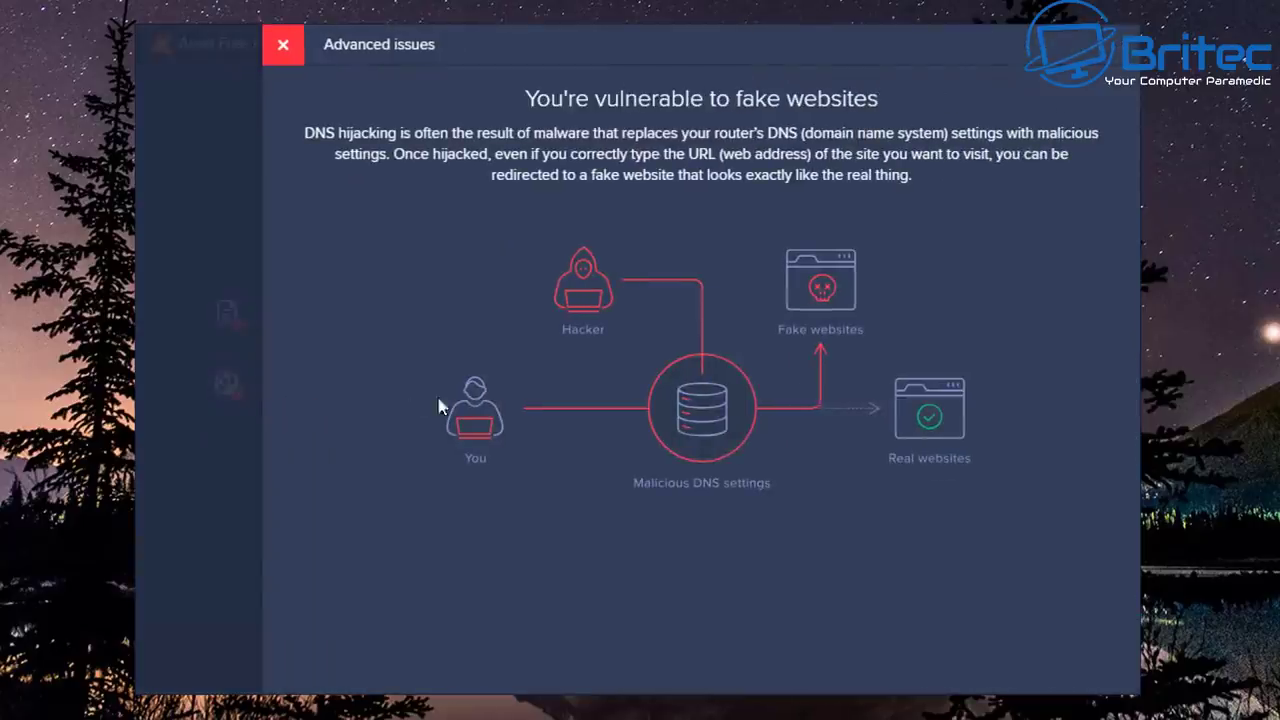
{"action": "left_click", "coordinate": [283, 46]}
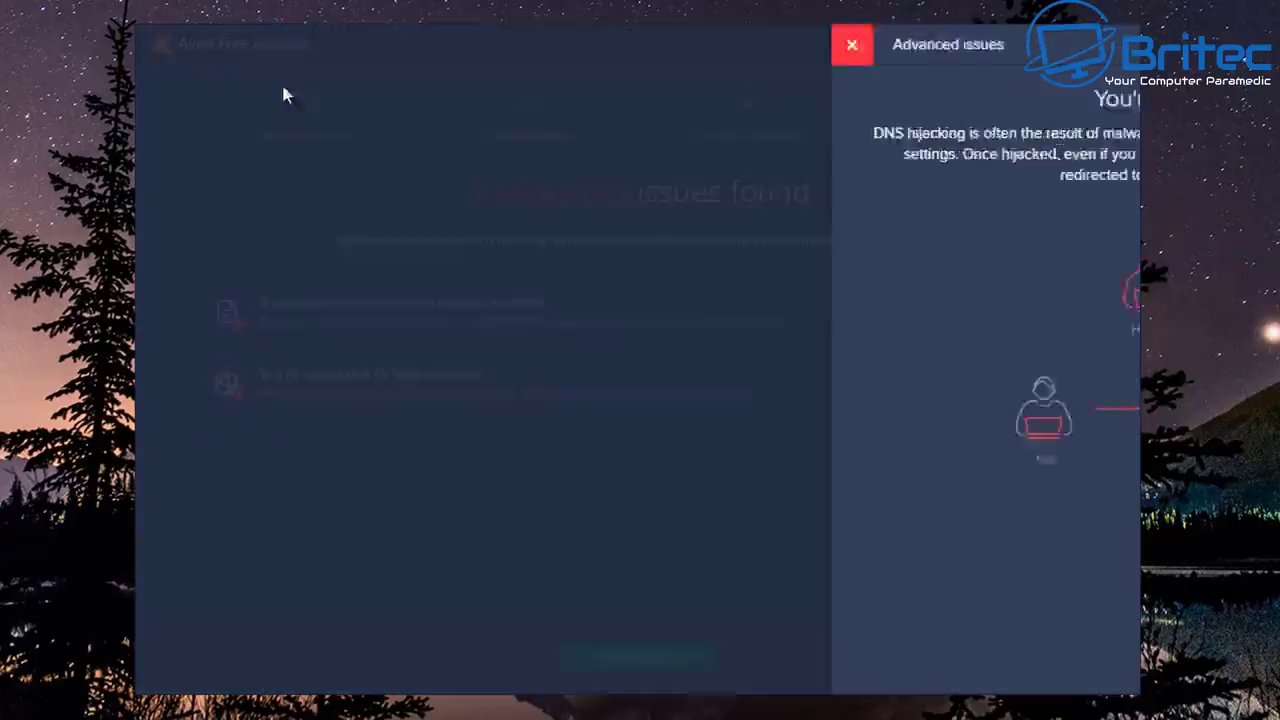
Step: Try resolving the advanced issues with the 1-year Premium Security subscription, declining the 10-device upgrade, and empty the cart before leaving checkout
{"action": "left_click", "coordinate": [636, 657]}
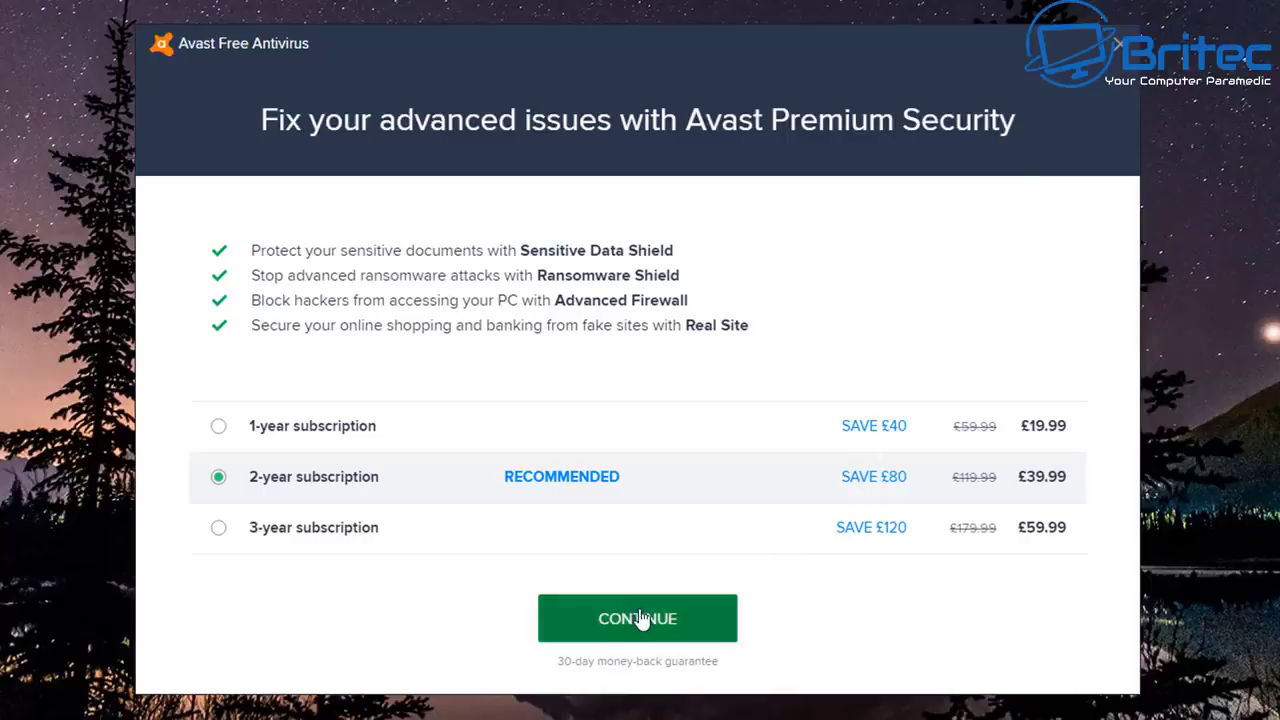
{"action": "left_click", "coordinate": [272, 428]}
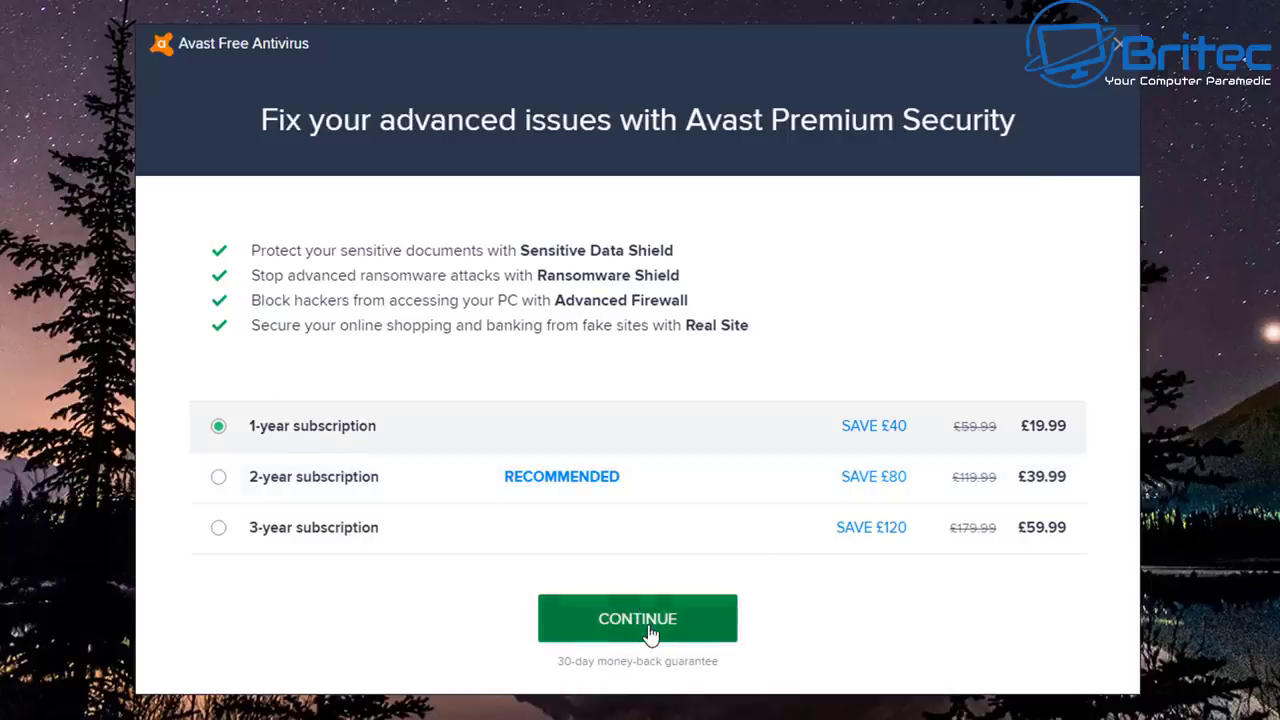
{"action": "left_click", "coordinate": [647, 628]}
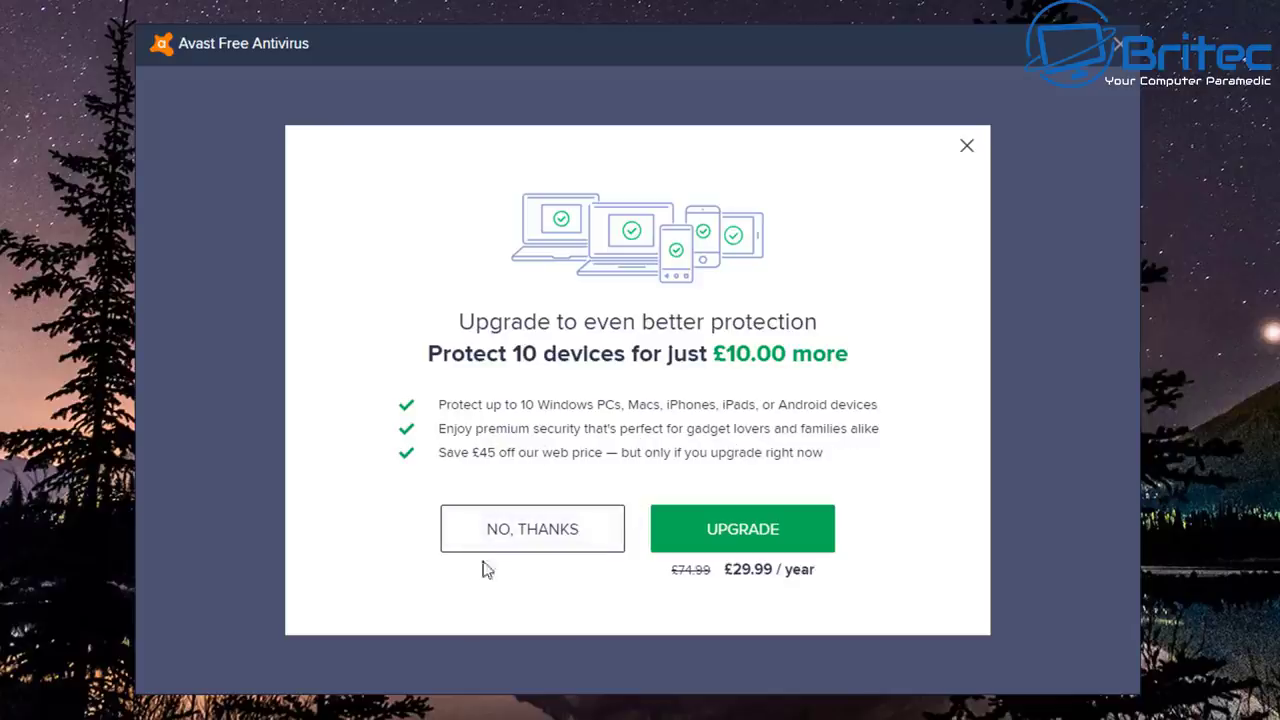
{"action": "left_click", "coordinate": [570, 548]}
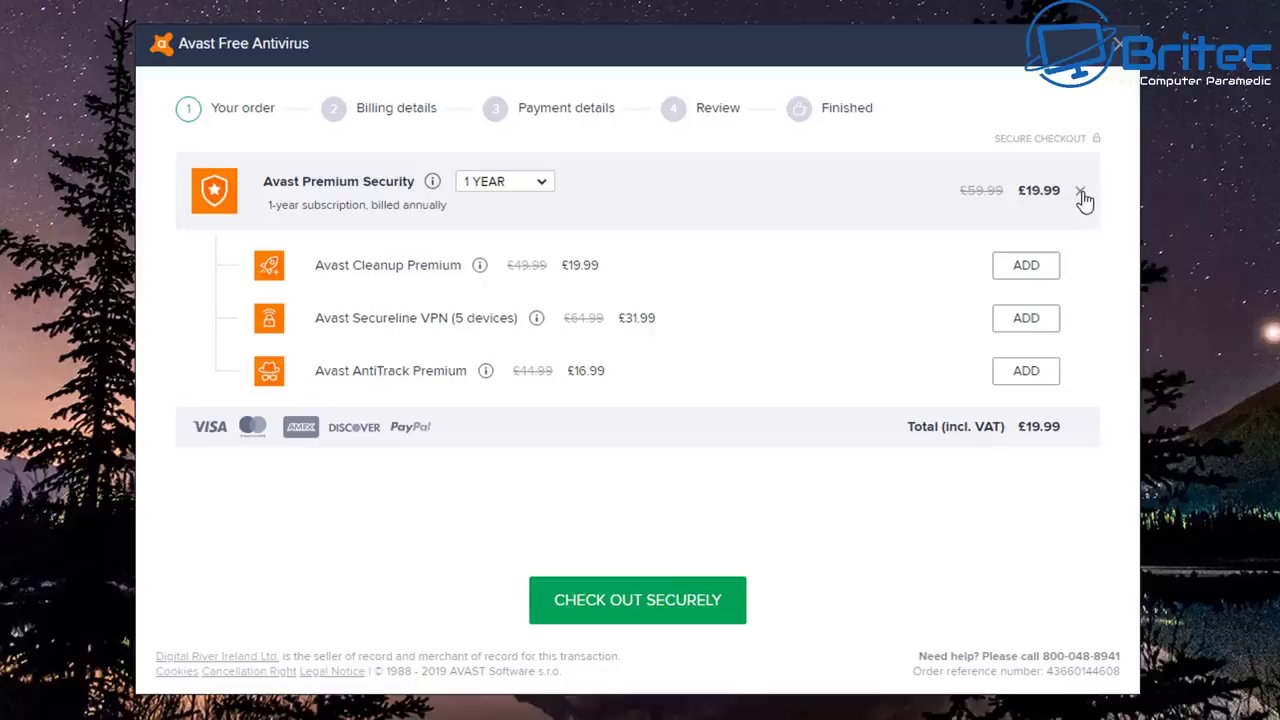
{"action": "left_click", "coordinate": [1081, 191]}
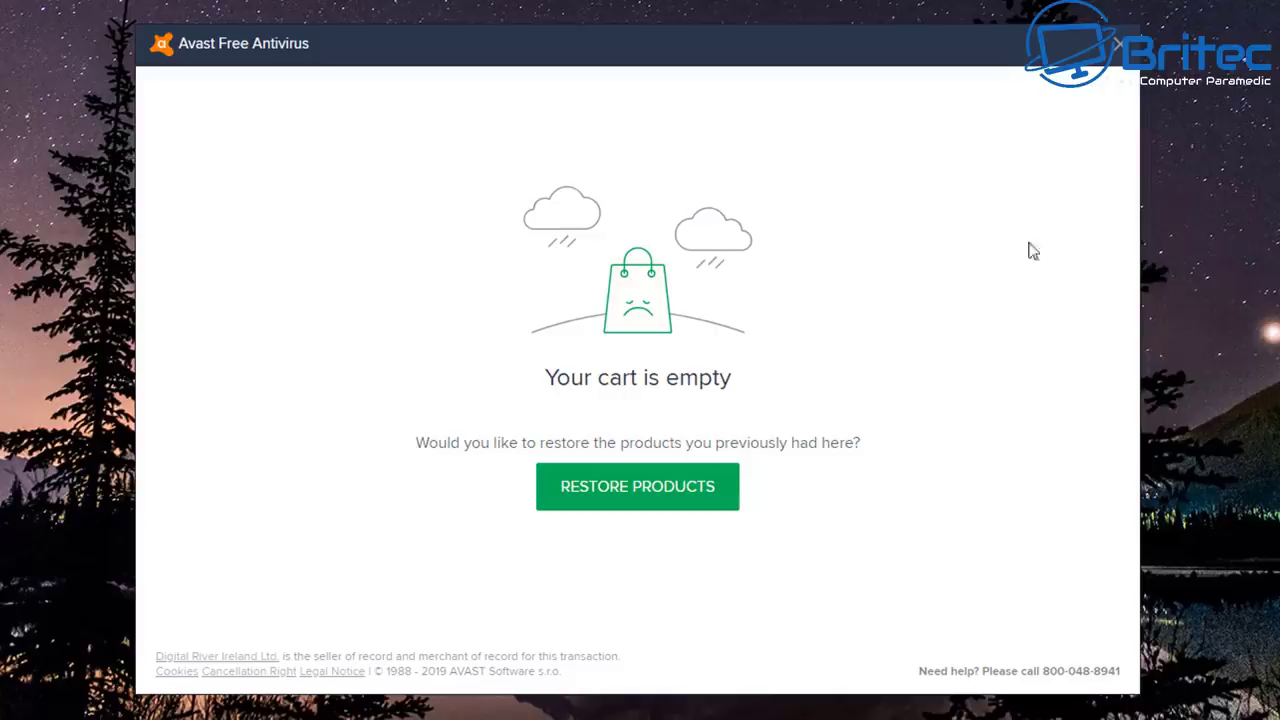
{"action": "left_click", "coordinate": [1122, 44]}
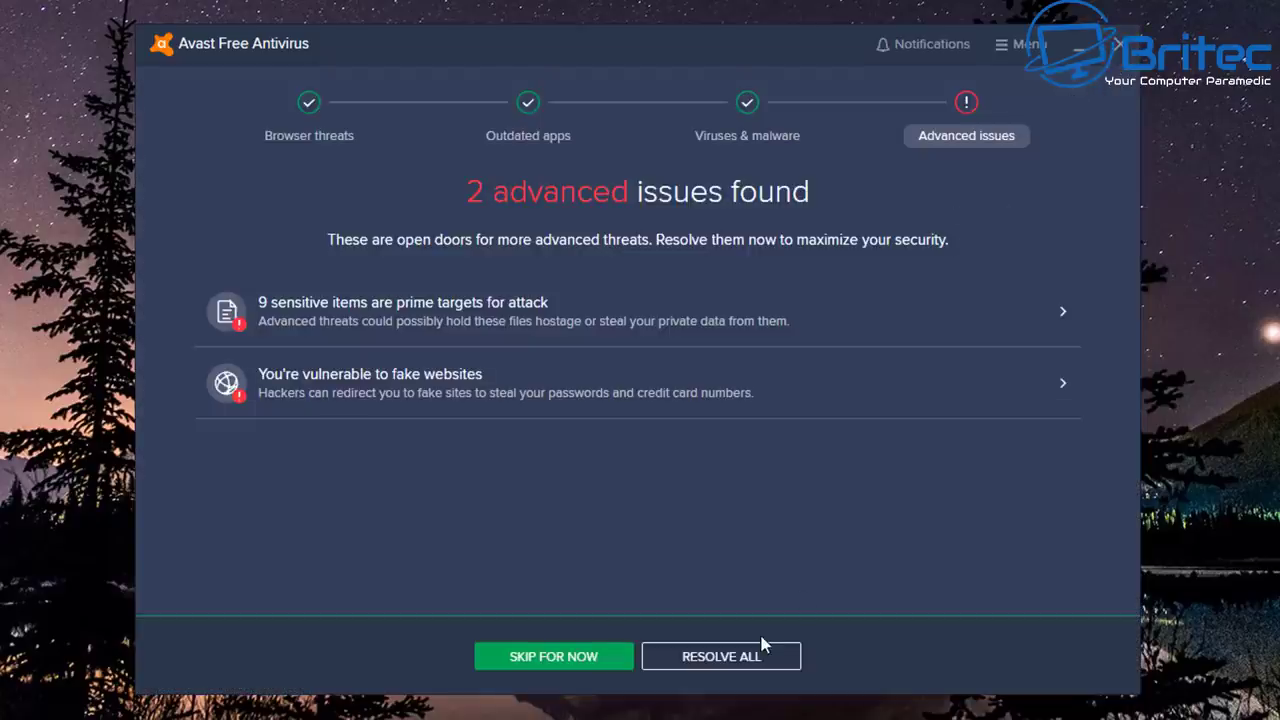
Step: Skip the advanced issues for now and turn off the monthly Smart Scan schedule
{"action": "left_click", "coordinate": [526, 663]}
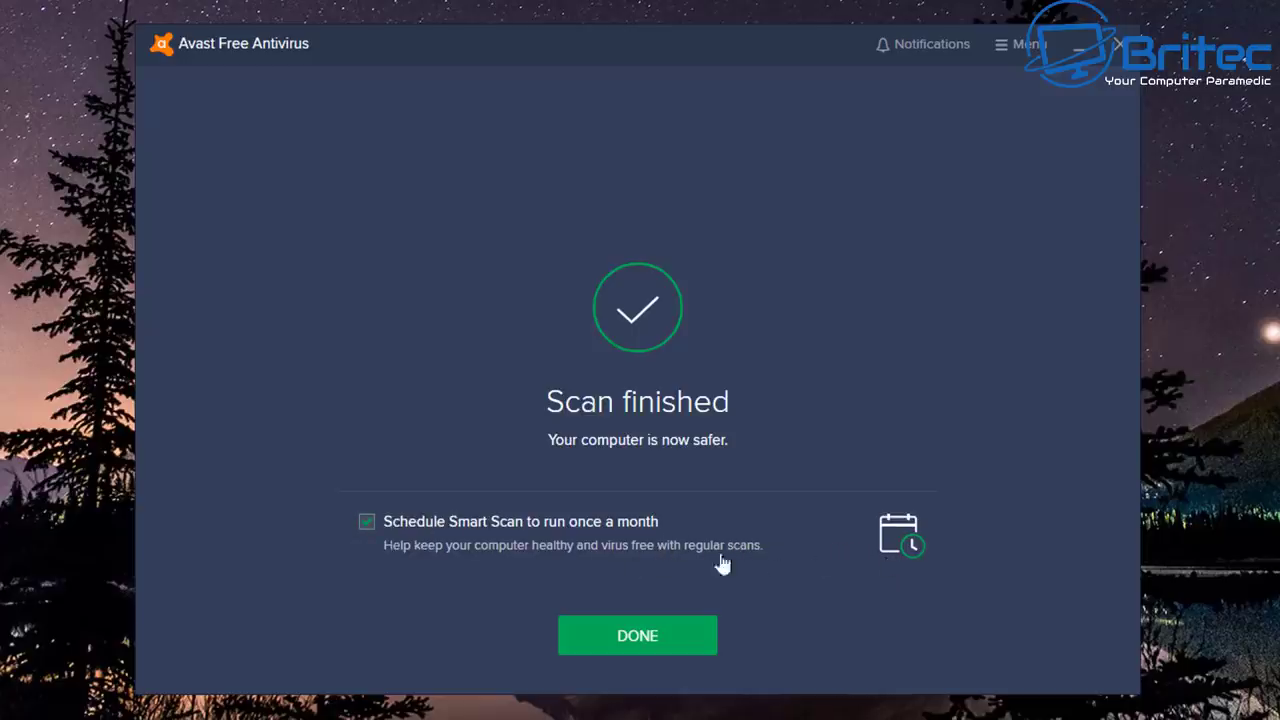
{"action": "left_click", "coordinate": [367, 524]}
Step: Check the update settings, and turn on silent mode in the notification settings to suppress all pop-ups, alerts and messages
{"action": "left_click", "coordinate": [1017, 46]}
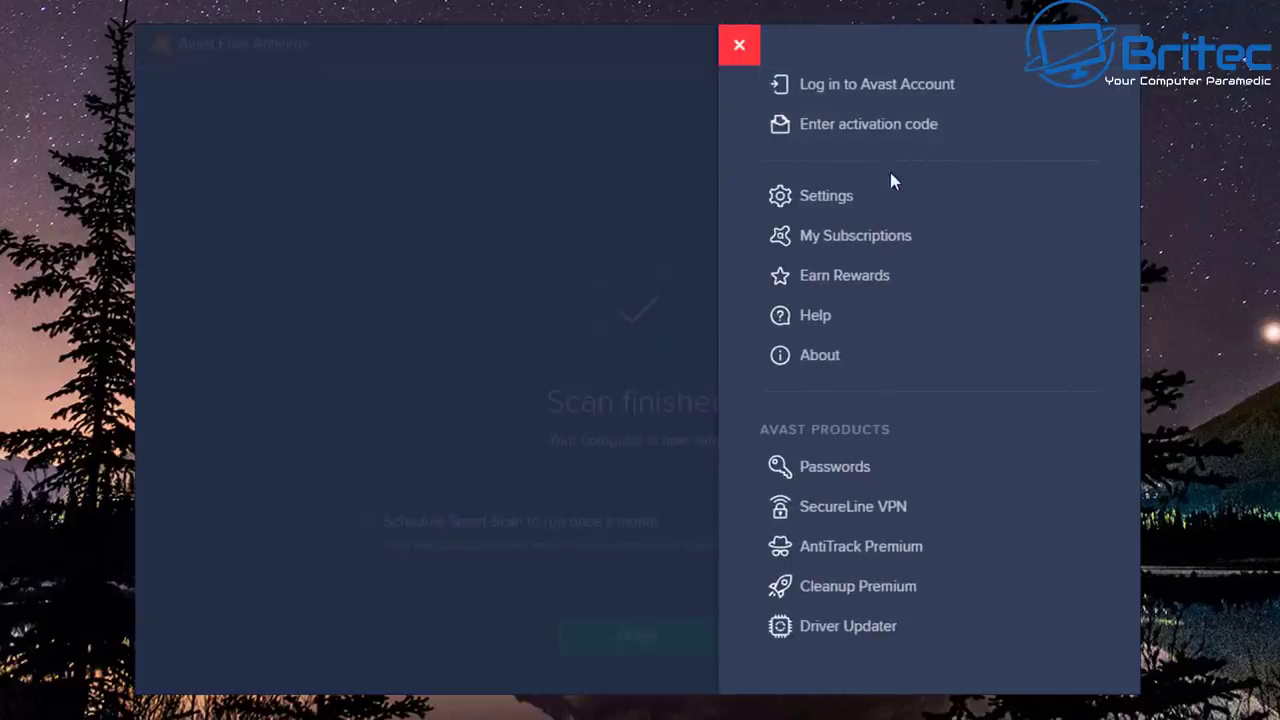
{"action": "left_click", "coordinate": [864, 205]}
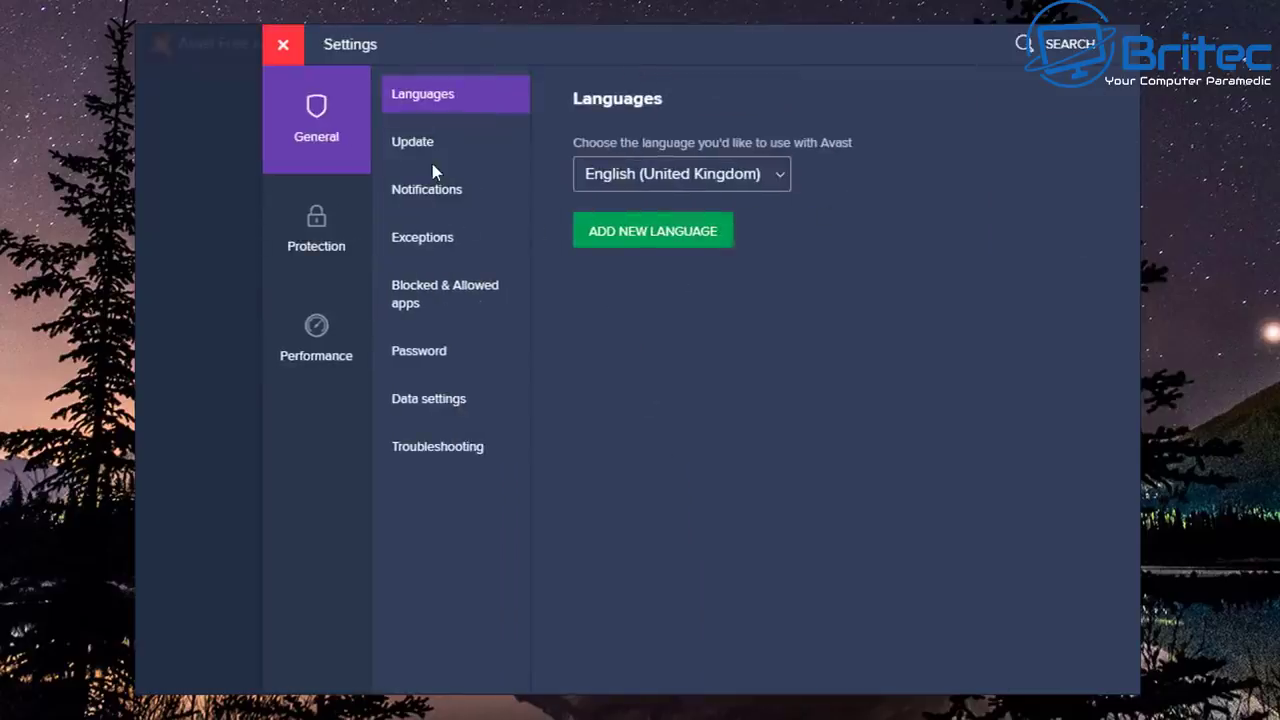
{"action": "left_click", "coordinate": [425, 149]}
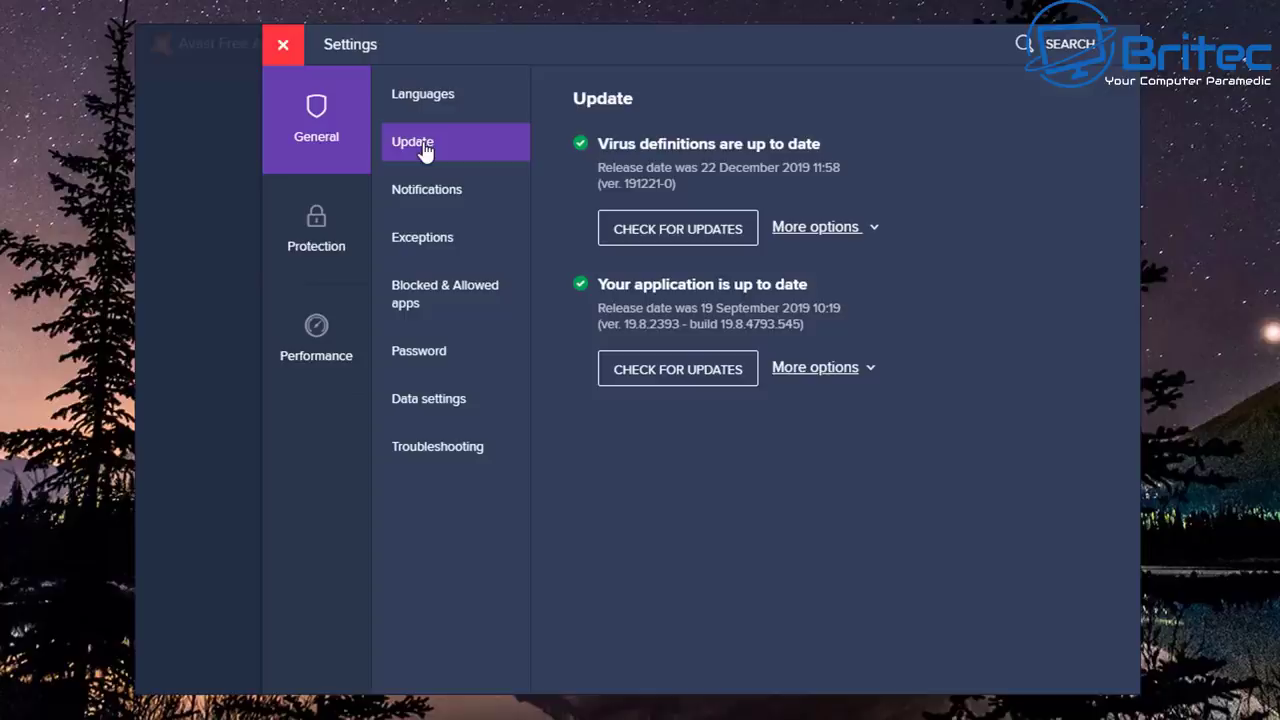
{"action": "left_click", "coordinate": [424, 200]}
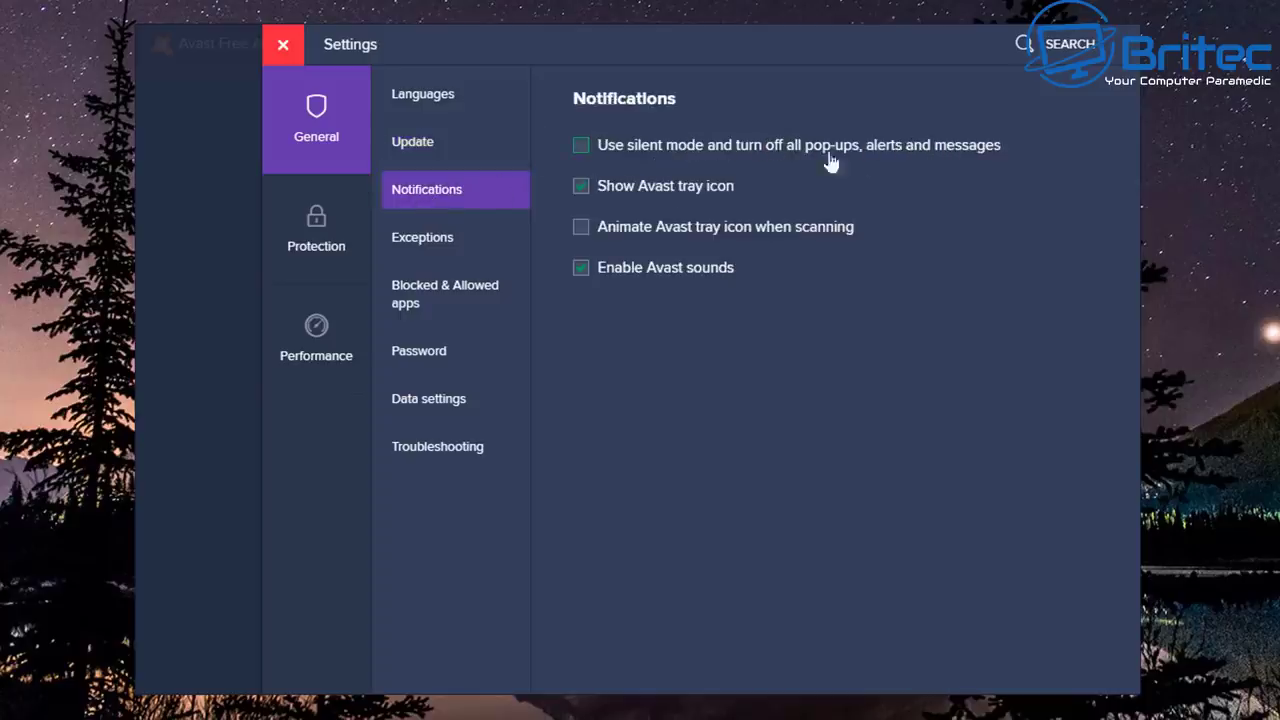
{"action": "left_click", "coordinate": [580, 150]}
Step: Review the exceptions, blocked apps and password settings, and disallow sharing usage data with 3rd parties for analysis of product performance and usage
{"action": "left_click", "coordinate": [442, 243]}
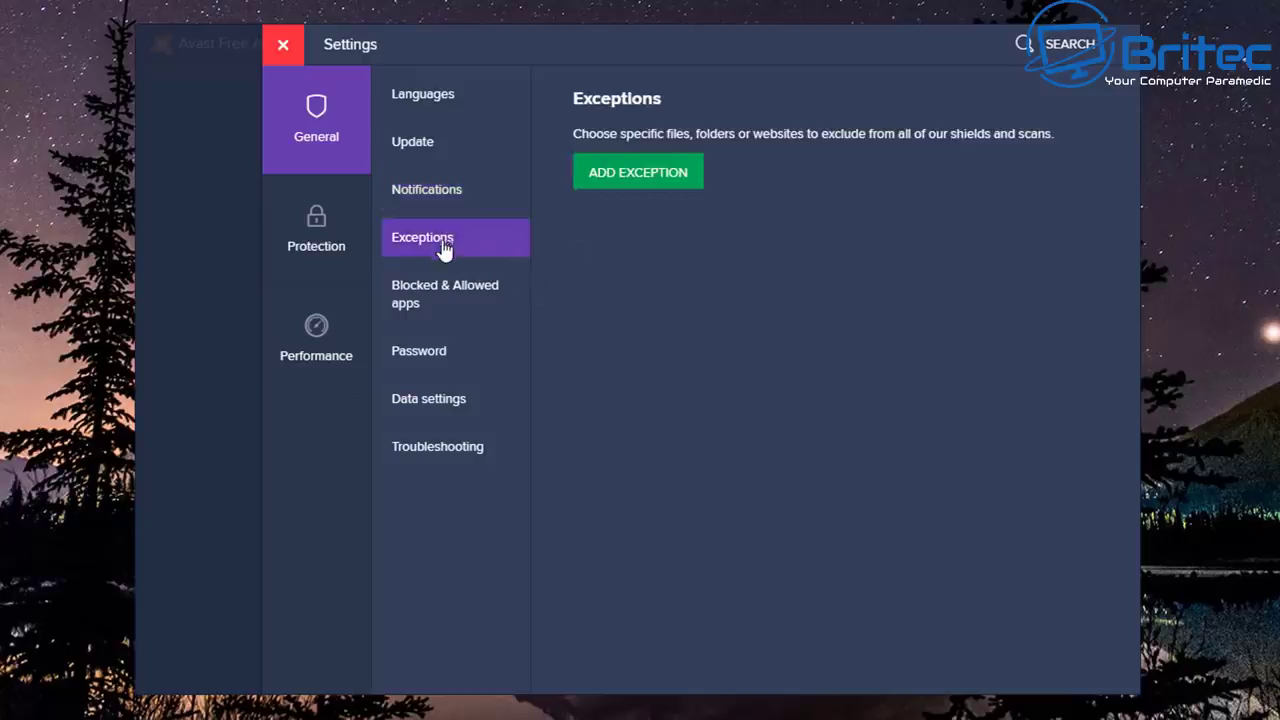
{"action": "left_click", "coordinate": [434, 292]}
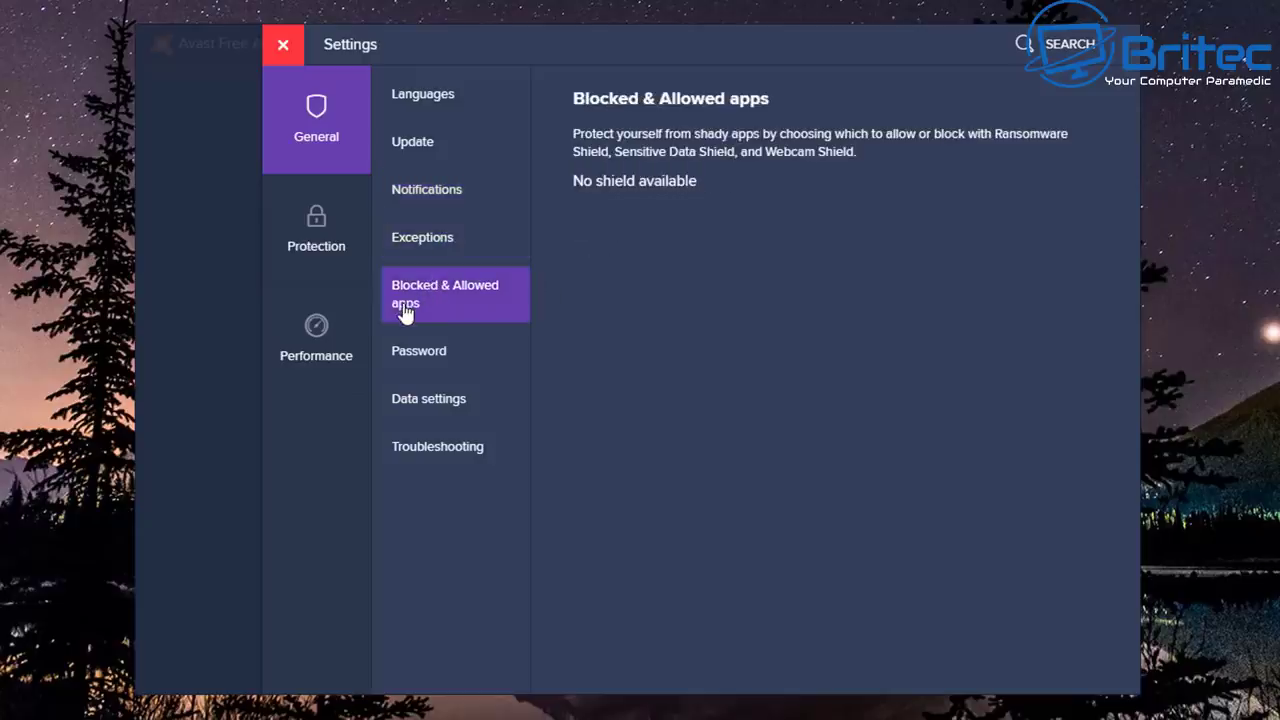
{"action": "left_click", "coordinate": [408, 365]}
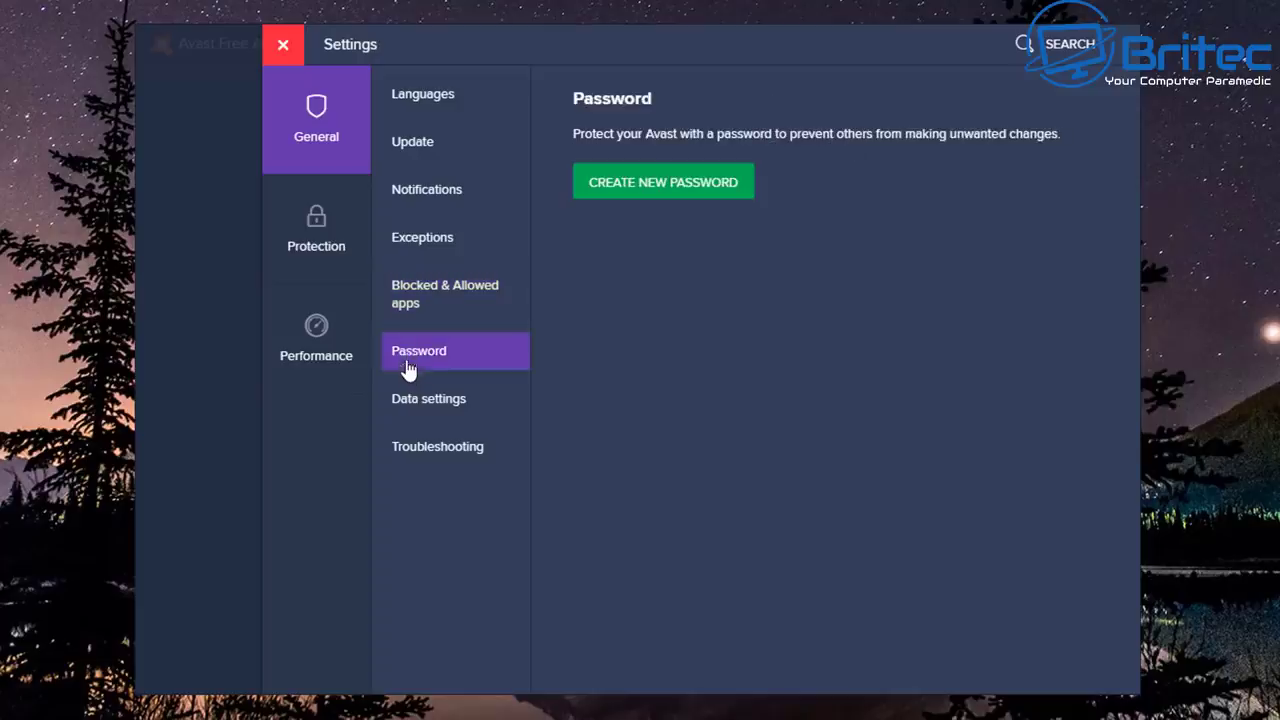
{"action": "left_click", "coordinate": [422, 412]}
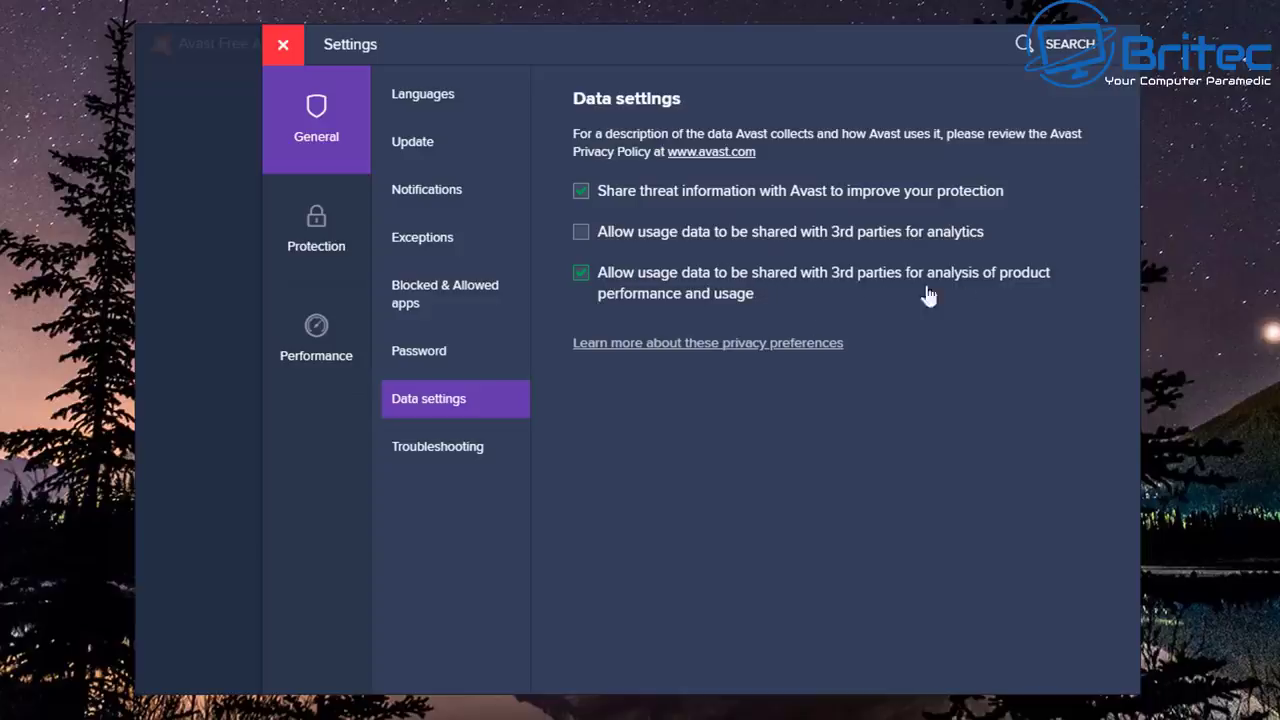
{"action": "left_click", "coordinate": [581, 274]}
Step: Examine the troubleshooting settings, including the repair, backup, reset and logging options
{"action": "left_click", "coordinate": [445, 458]}
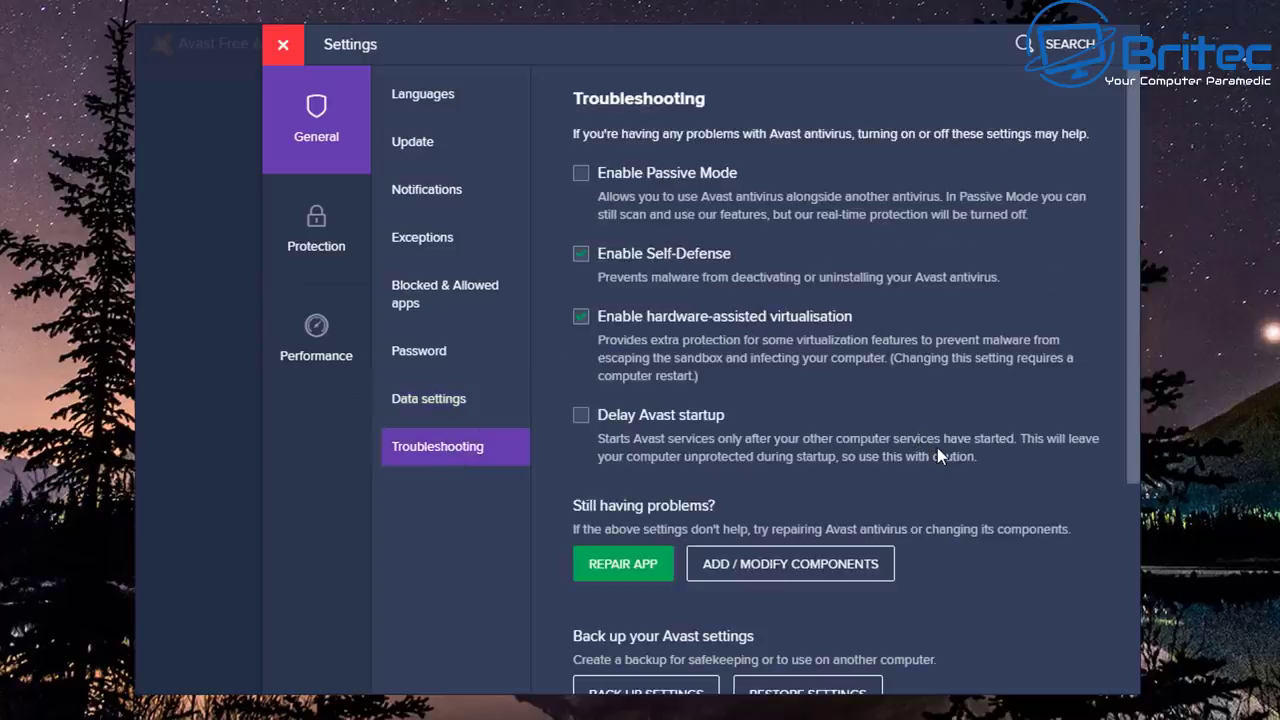
{"action": "scroll", "coordinate": [938, 452], "scroll_direction": "down", "scroll_amount": 5}
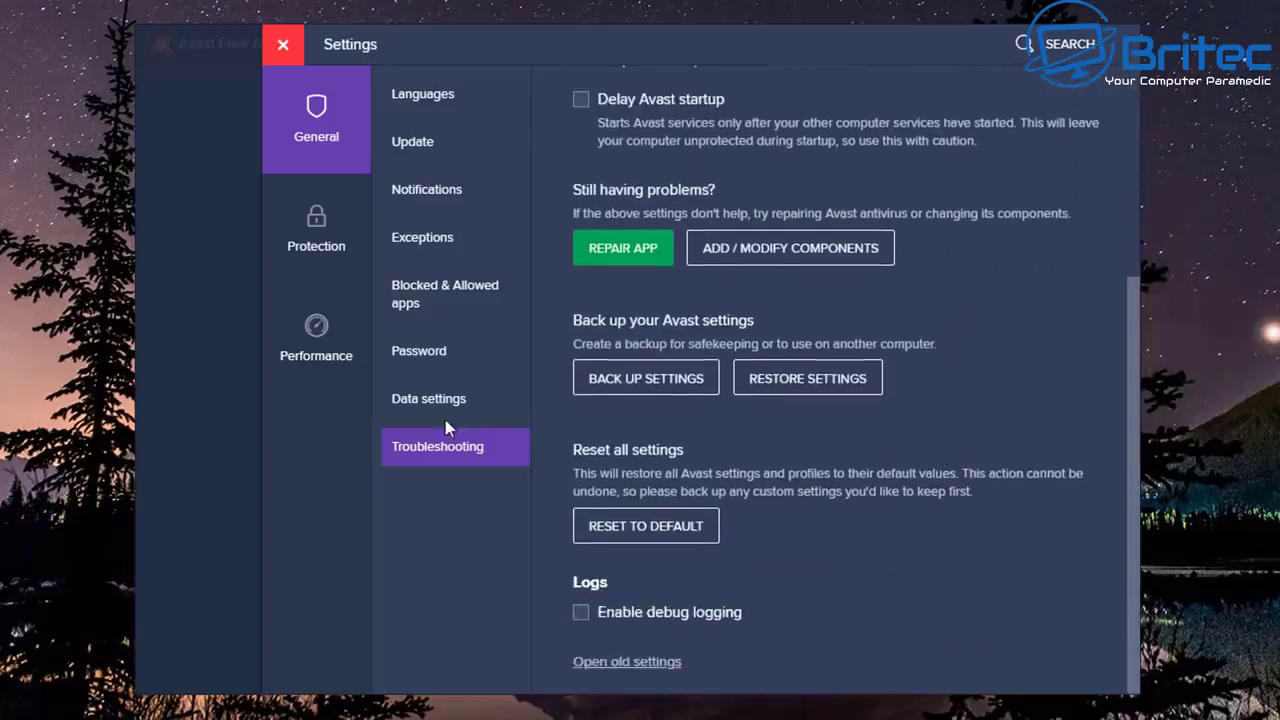
Step: Set the Full Virus Scan sensitivity to High sensitivity in the protection settings
{"action": "left_click", "coordinate": [347, 246]}
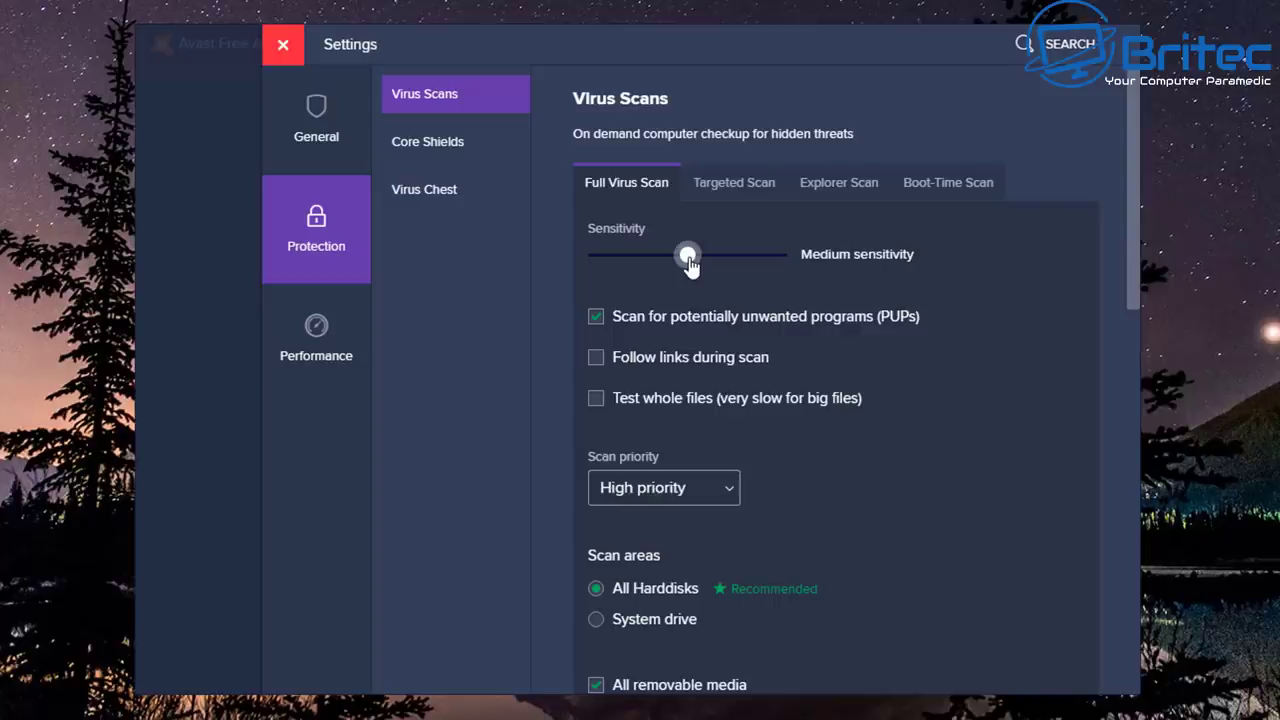
{"action": "left_click_drag", "start_coordinate": [688, 257], "coordinate": [780, 256]}
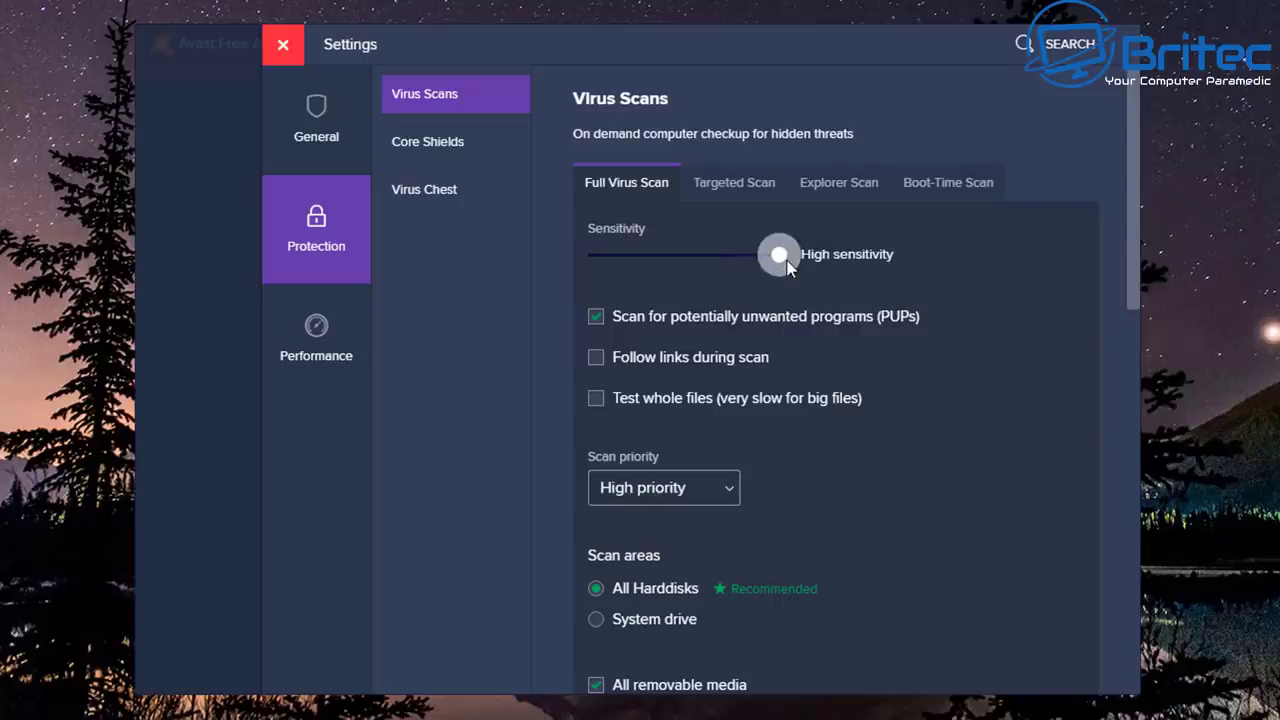
Step: Check the Explorer and Boot-Time scan settings, and set the Targeted Scan's scan priority to High priority
{"action": "left_click", "coordinate": [734, 185]}
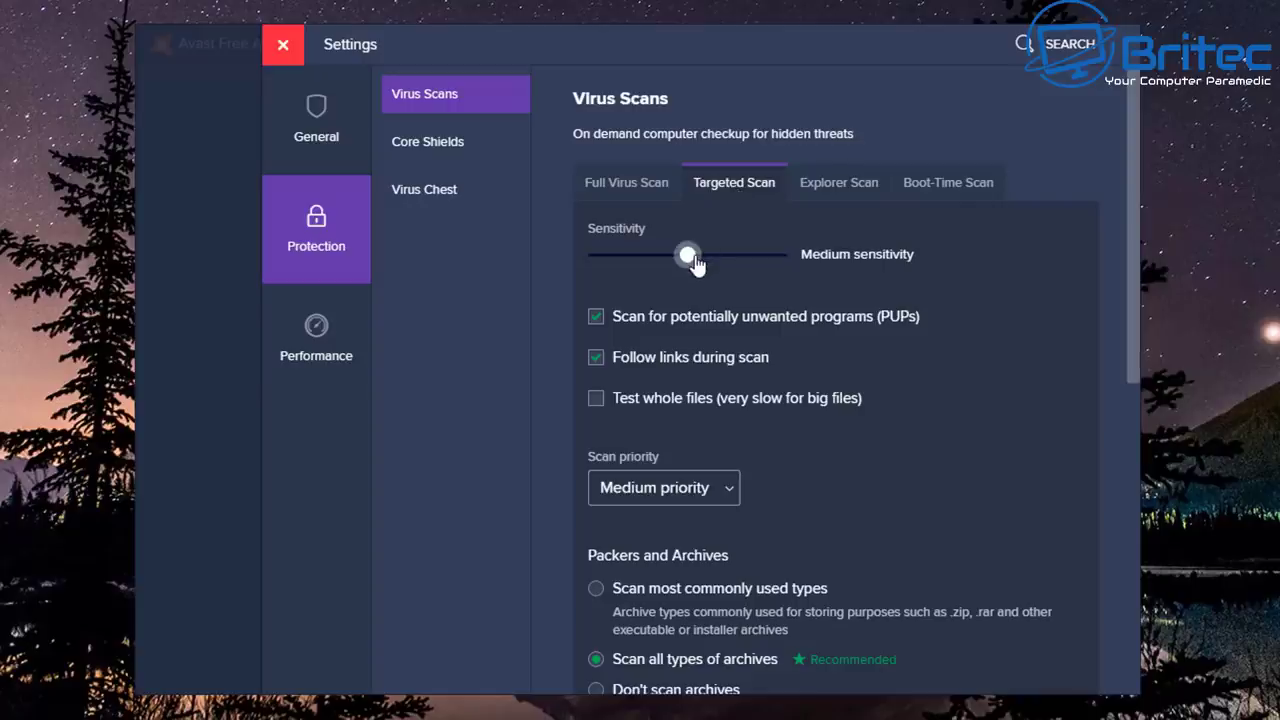
{"action": "left_click", "coordinate": [838, 196]}
{"action": "left_click", "coordinate": [922, 190]}
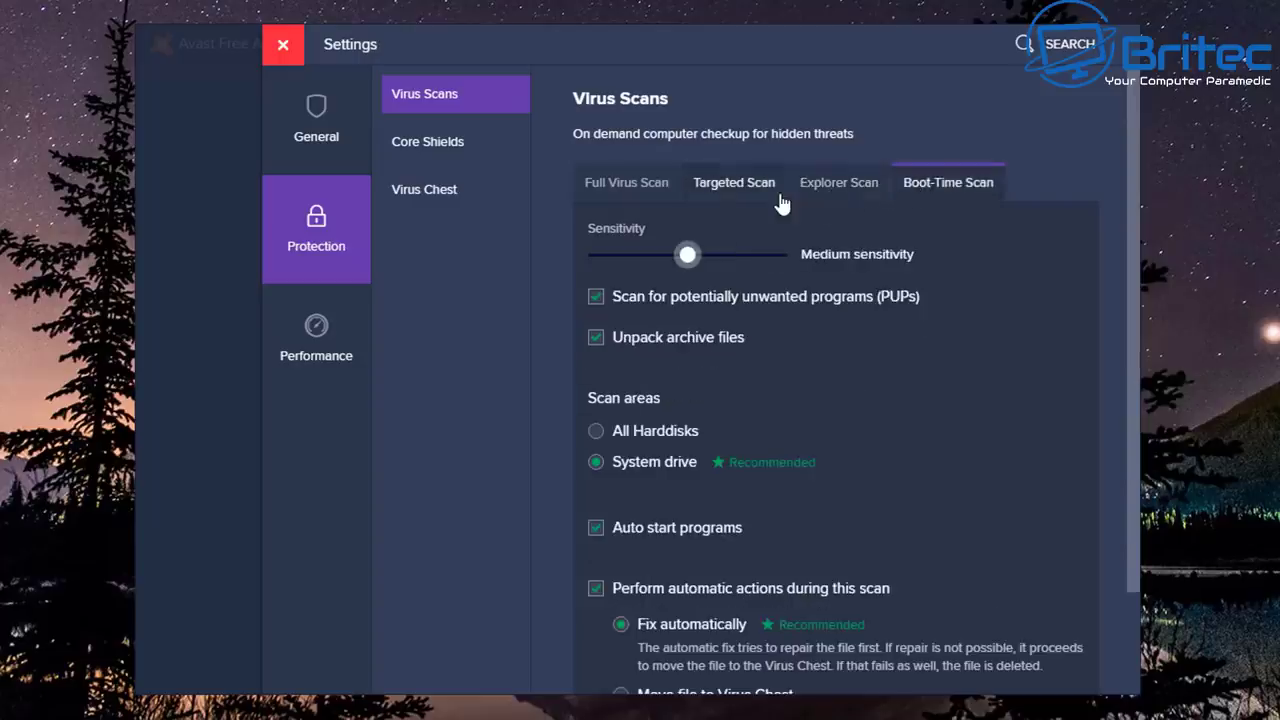
{"action": "left_click", "coordinate": [734, 192]}
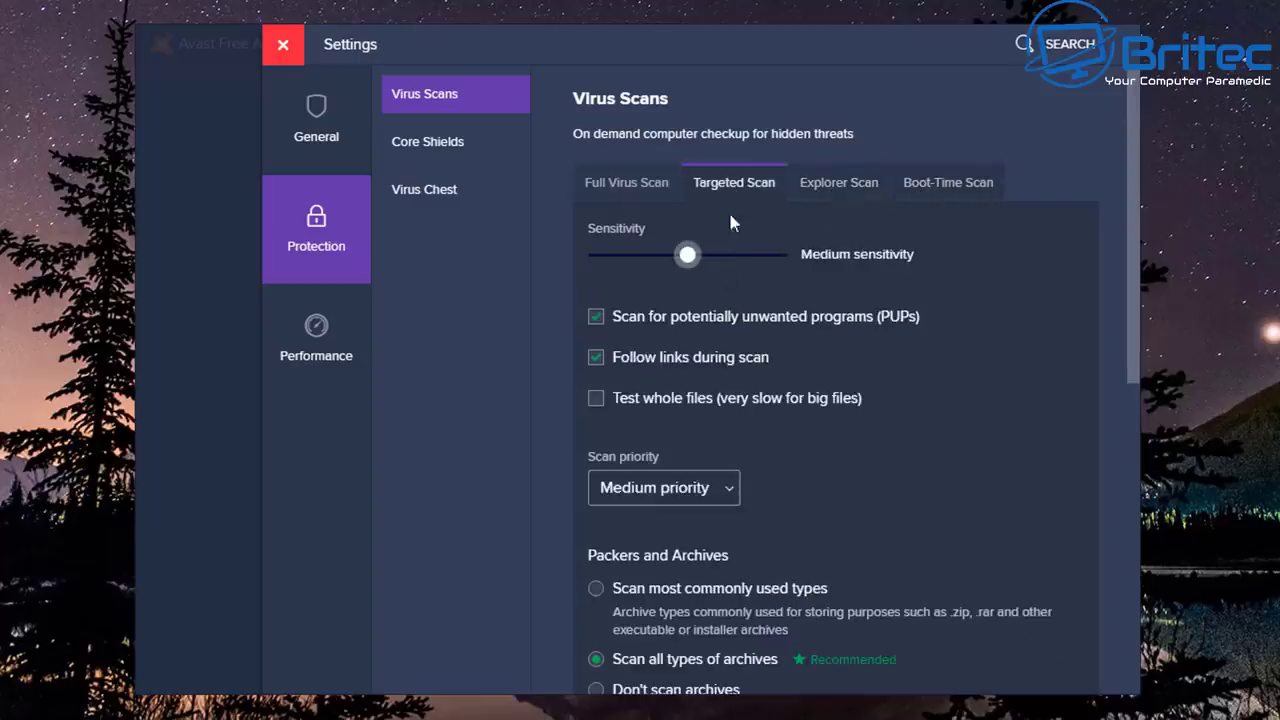
{"action": "left_click", "coordinate": [599, 410]}
{"action": "left_click", "coordinate": [601, 410]}
{"action": "left_click", "coordinate": [718, 492]}
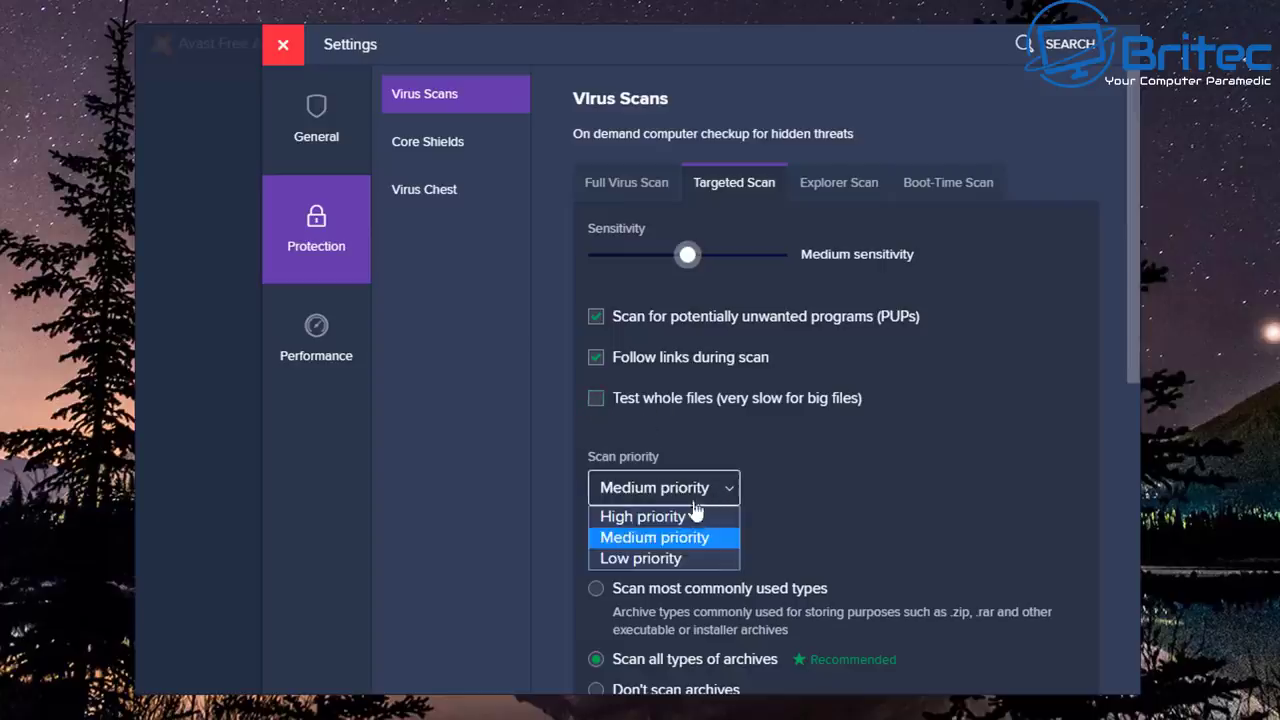
{"action": "left_click", "coordinate": [645, 515]}
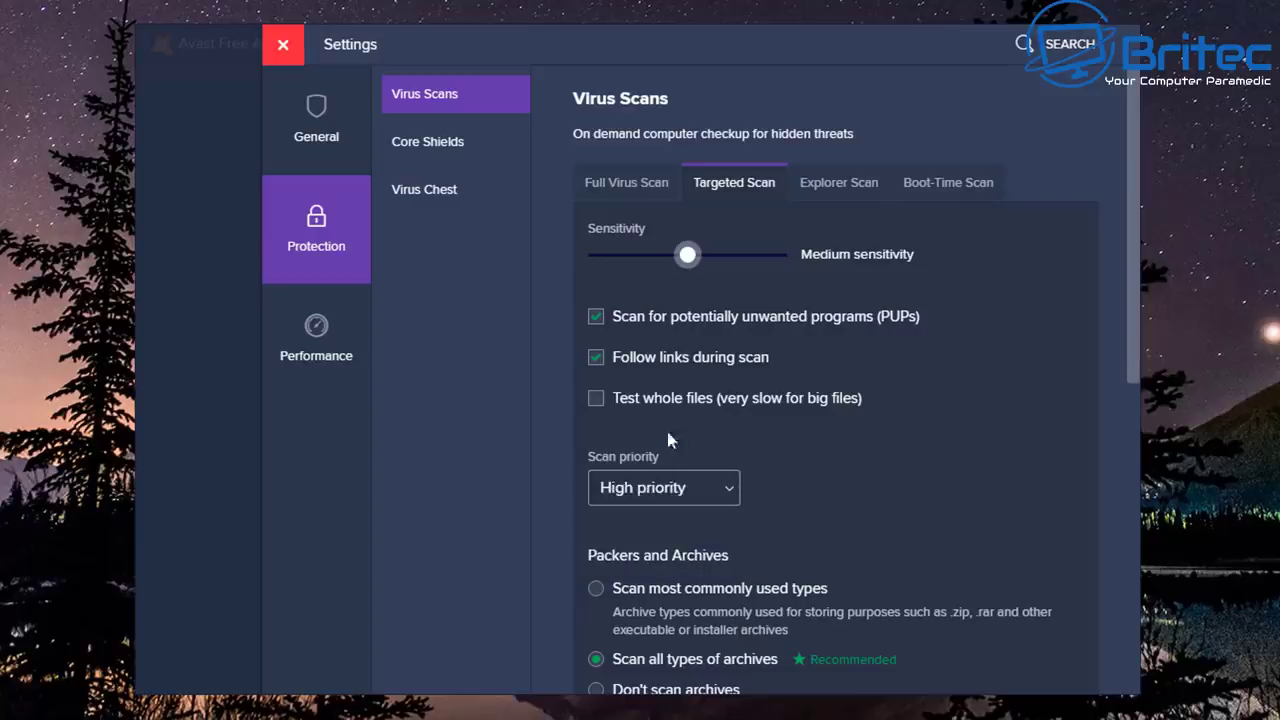
Step: Review the Full Virus Scan options for scan areas, archives, file types, automatic actions and report file
{"action": "left_click", "coordinate": [630, 183]}
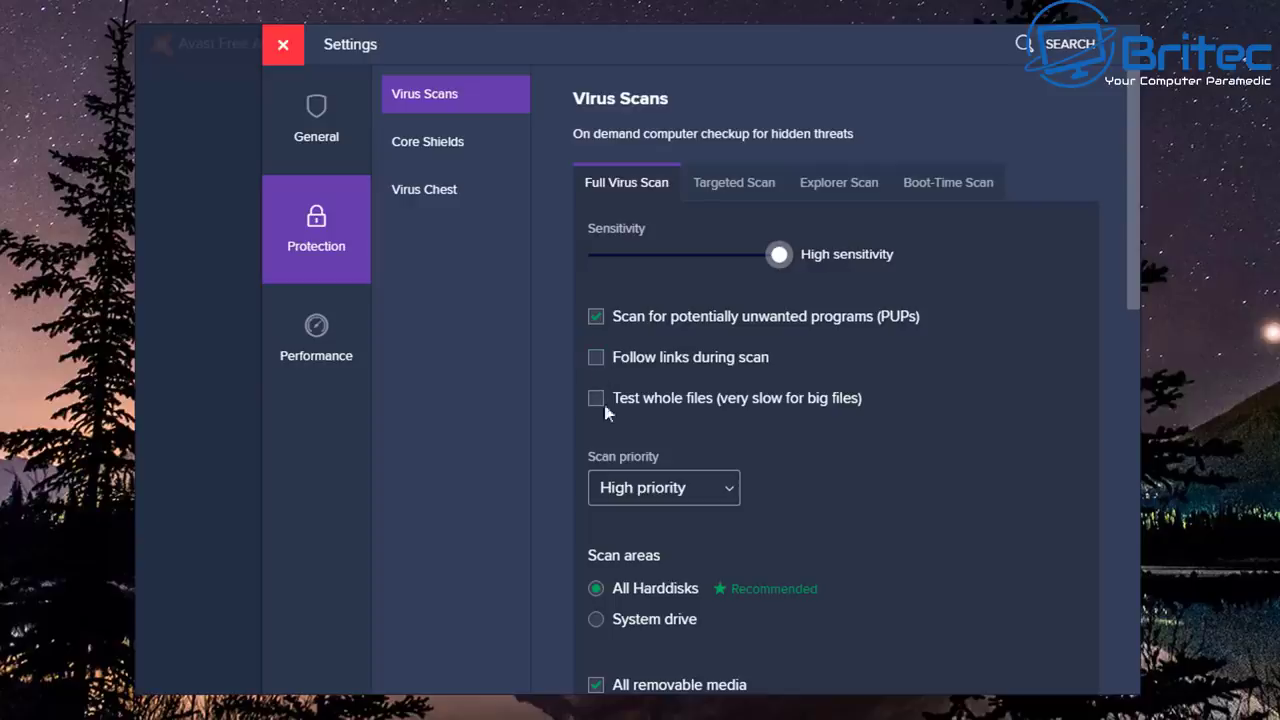
{"action": "scroll", "coordinate": [865, 540], "scroll_direction": "down", "scroll_amount": 2}
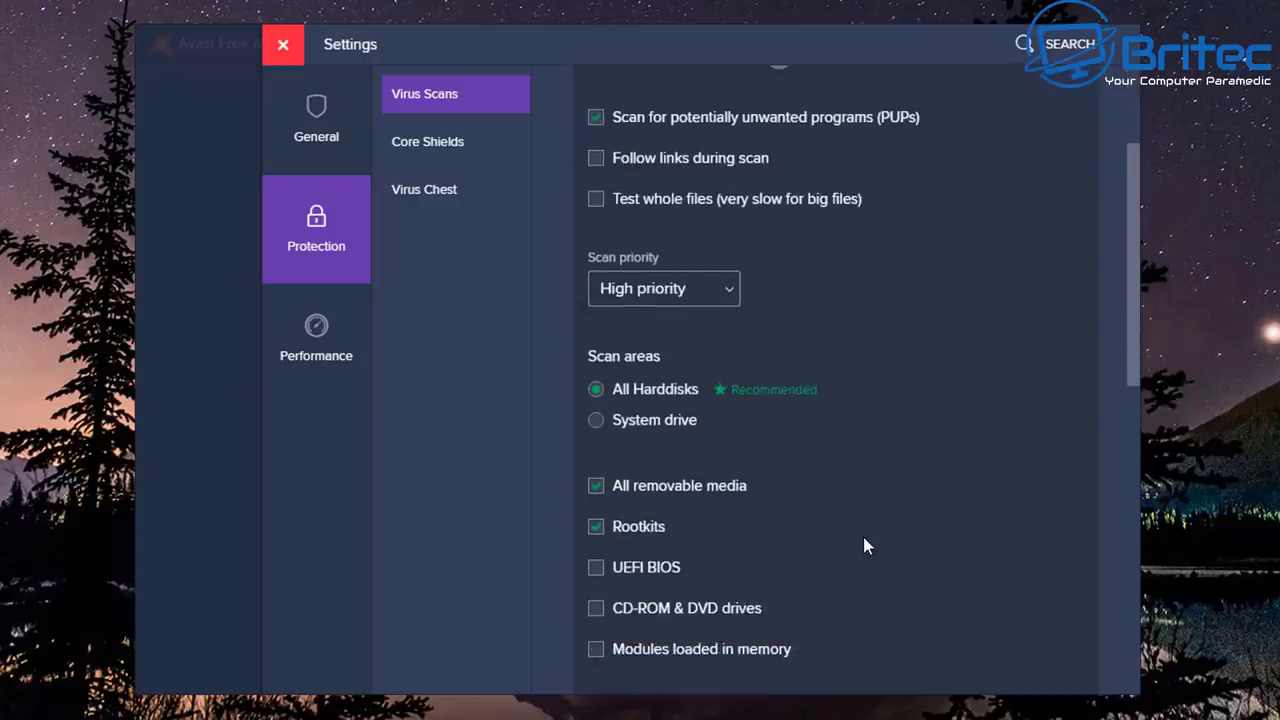
{"action": "scroll", "coordinate": [866, 545], "scroll_direction": "down", "scroll_amount": 1}
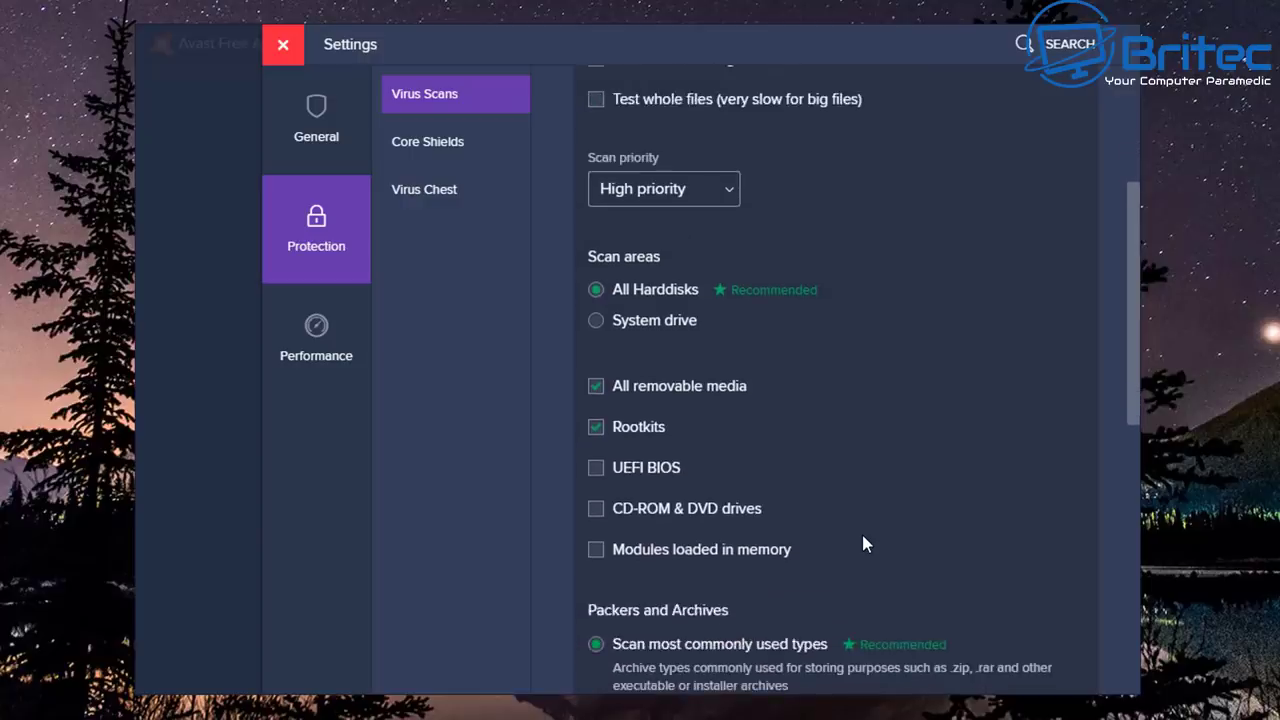
{"action": "scroll", "coordinate": [866, 544], "scroll_direction": "down", "scroll_amount": 4}
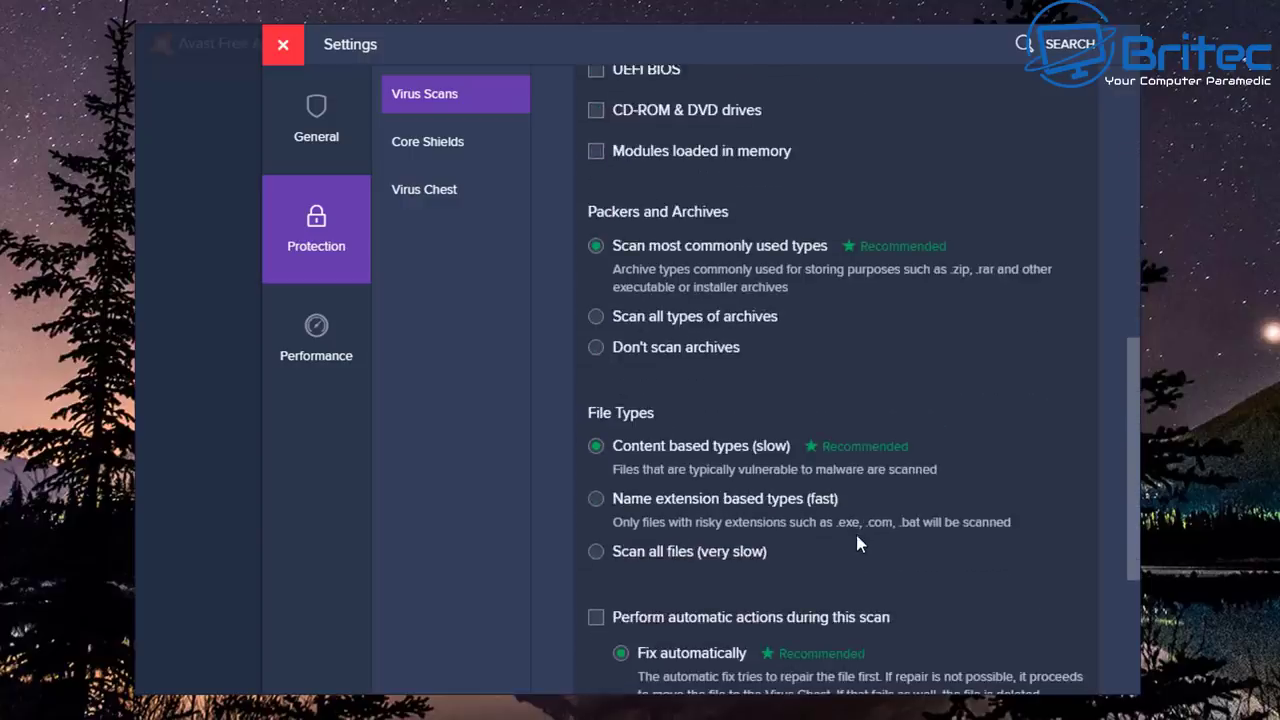
{"action": "scroll", "coordinate": [857, 543], "scroll_direction": "down", "scroll_amount": 2}
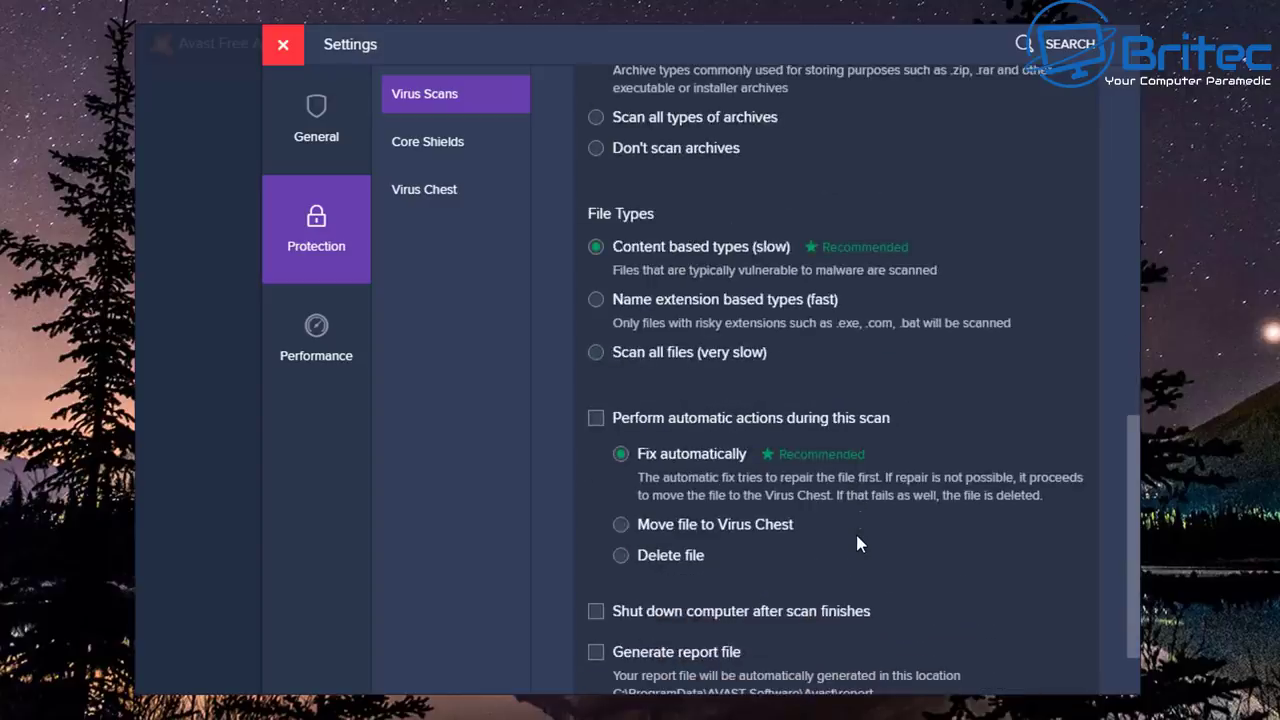
{"action": "scroll", "coordinate": [857, 543], "scroll_direction": "down", "scroll_amount": 1}
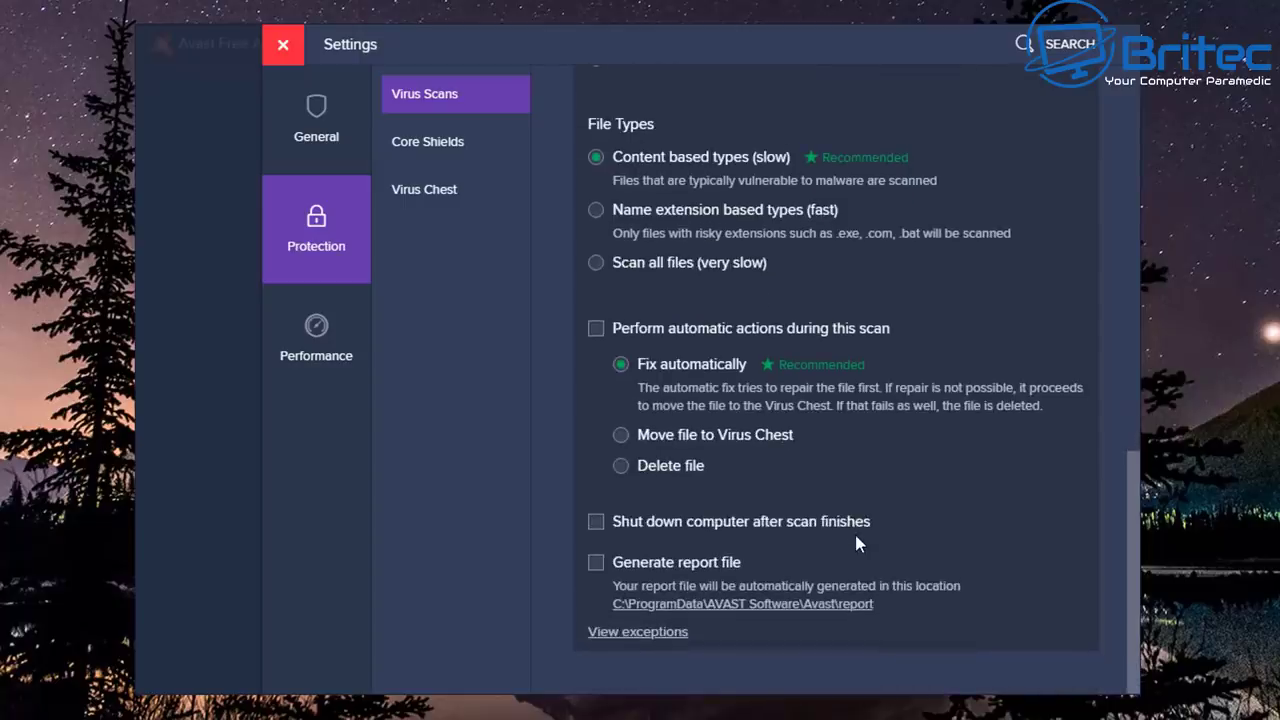
Step: Review the performance settings for Do Not Disturb Mode and Software Updater, and close the settings
{"action": "left_click", "coordinate": [339, 366]}
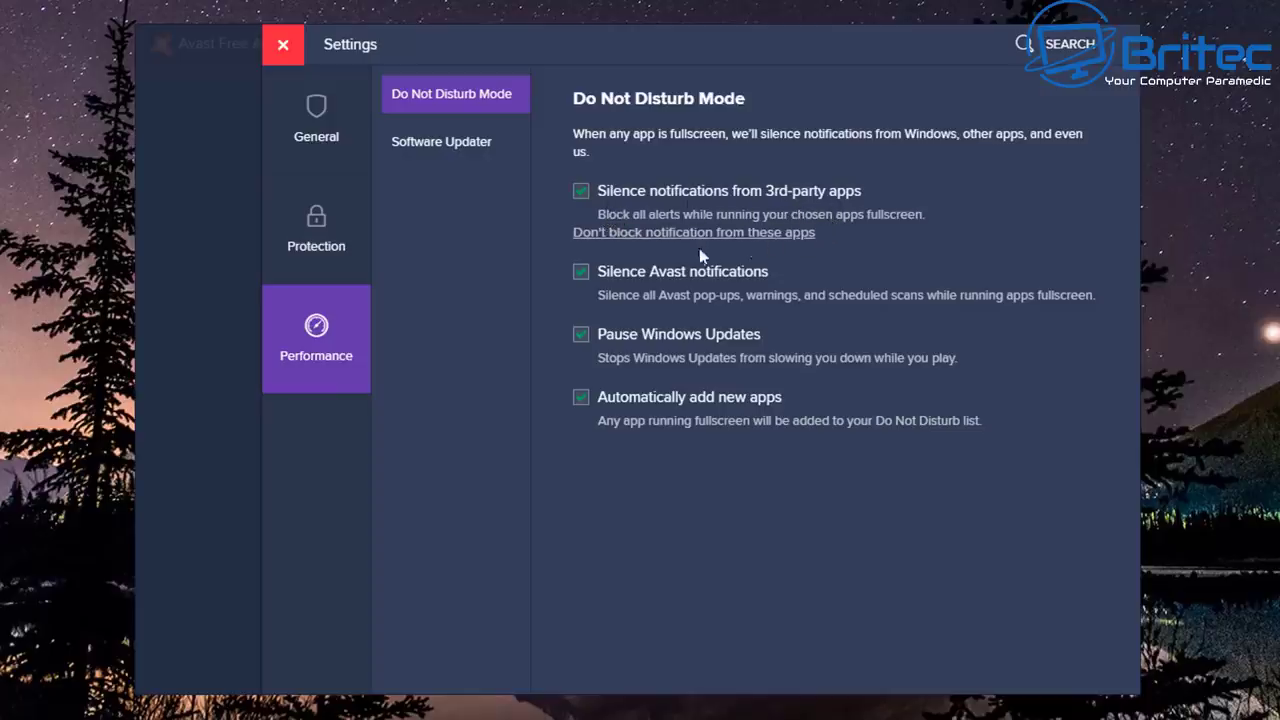
{"action": "left_click", "coordinate": [646, 286]}
{"action": "left_click", "coordinate": [585, 280]}
{"action": "left_click", "coordinate": [584, 280]}
{"action": "left_click", "coordinate": [418, 150]}
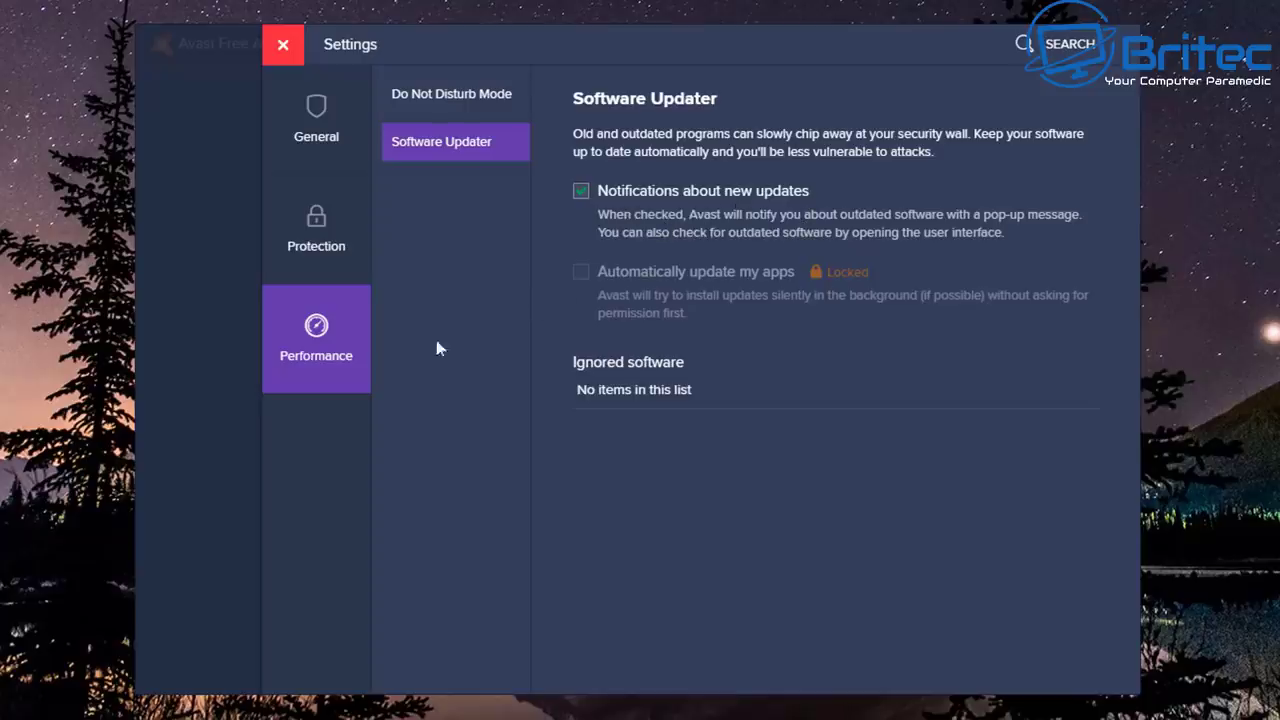
{"action": "left_click", "coordinate": [285, 48]}
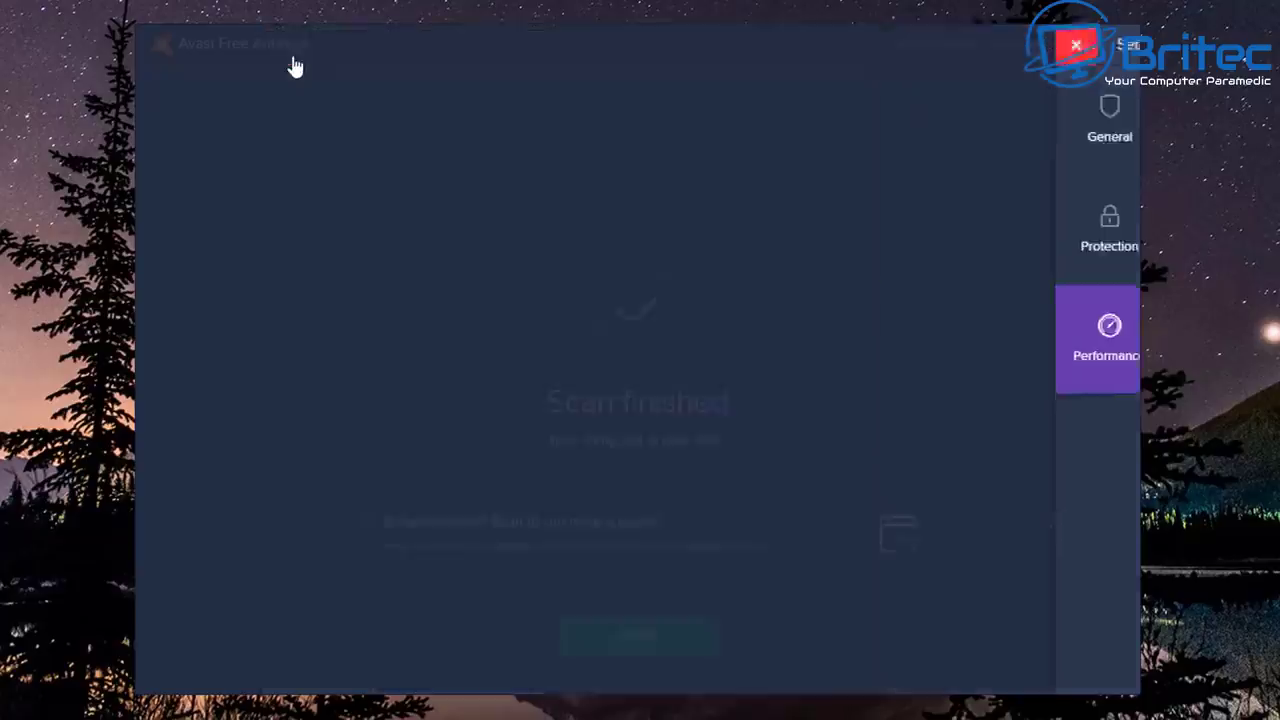
Step: Review the PC slowdown issues and the 2-year Avast Cleanup Premium offer, remove it from the cart and leave the checkout
{"action": "left_click", "coordinate": [660, 640]}
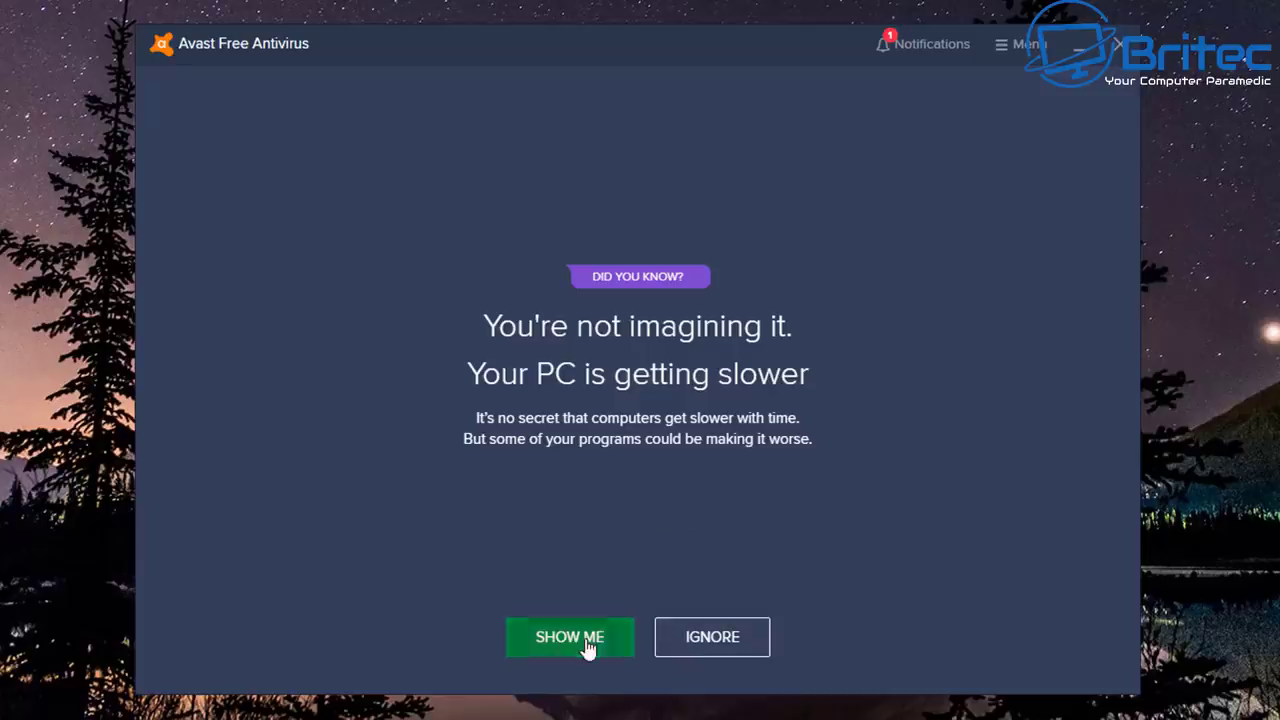
{"action": "left_click", "coordinate": [586, 645]}
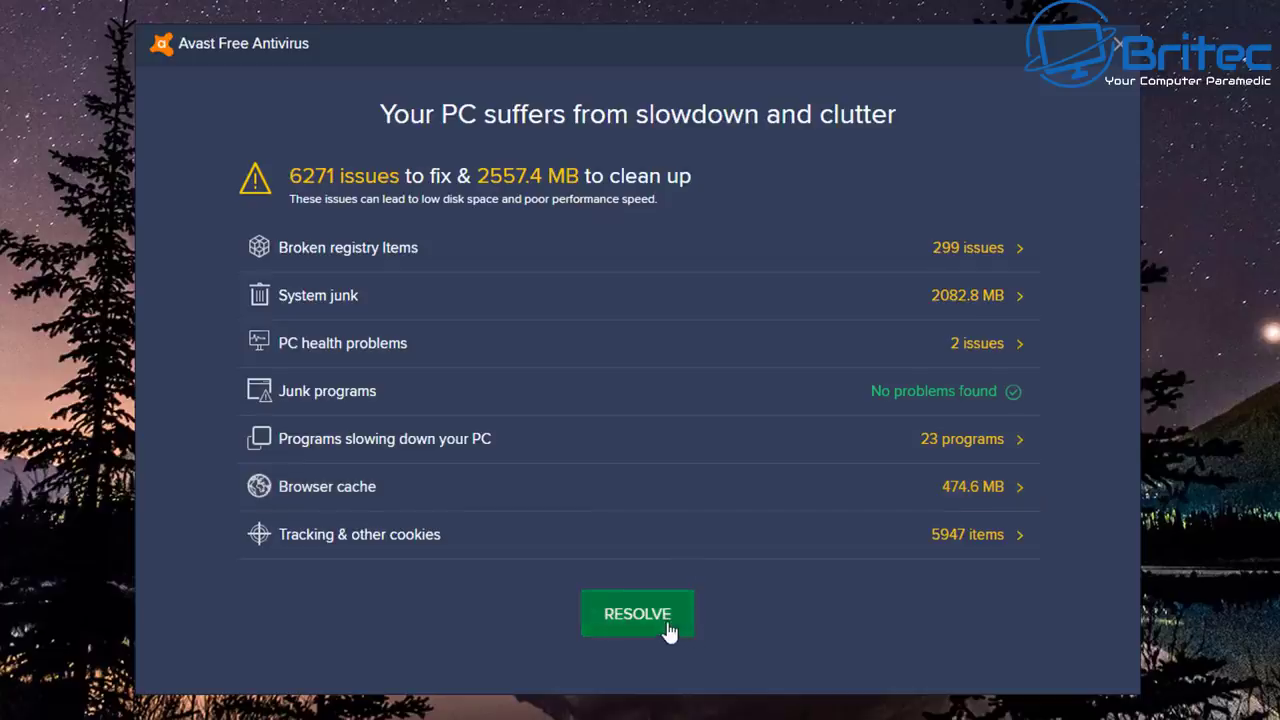
{"action": "left_click", "coordinate": [670, 628]}
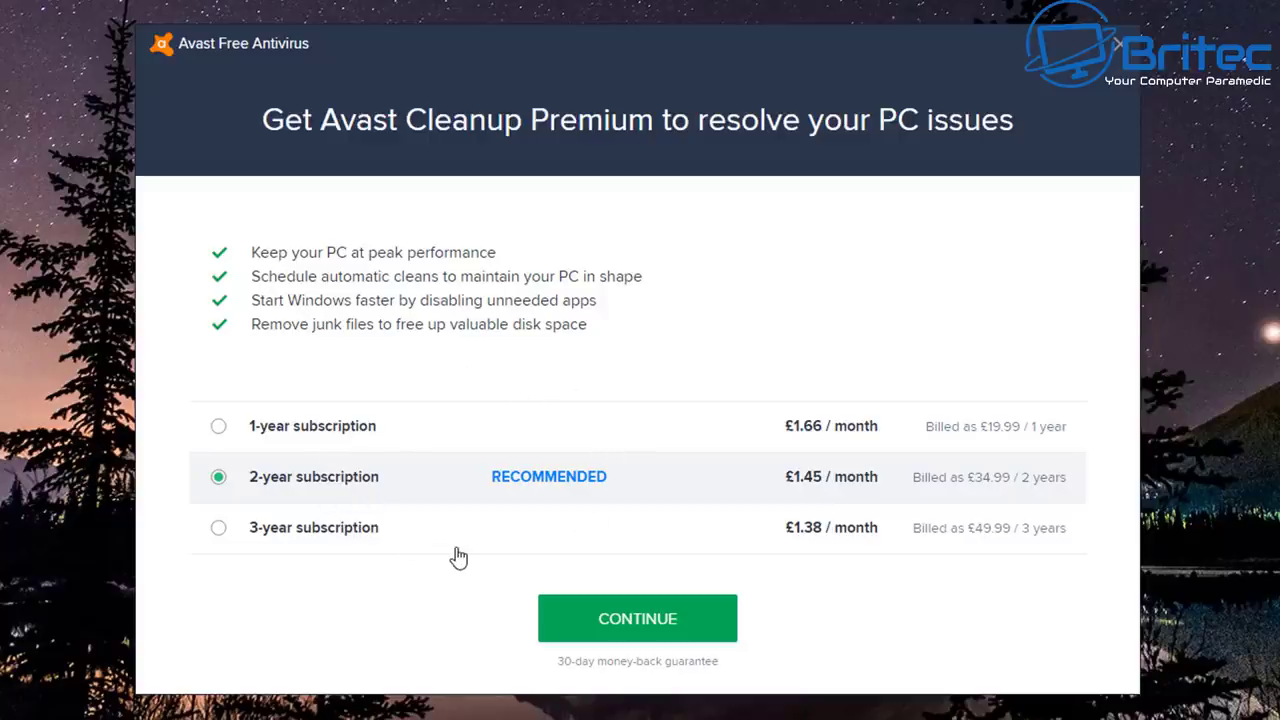
{"action": "left_click", "coordinate": [673, 651]}
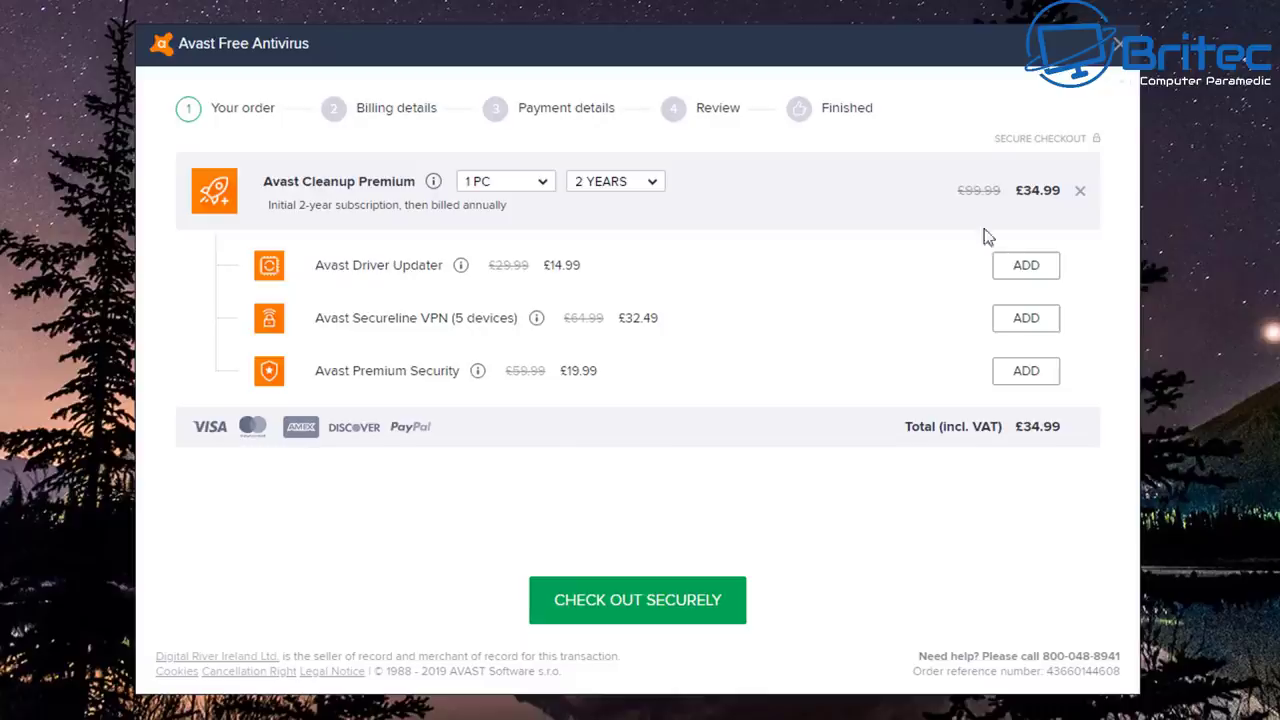
{"action": "left_click", "coordinate": [1082, 194]}
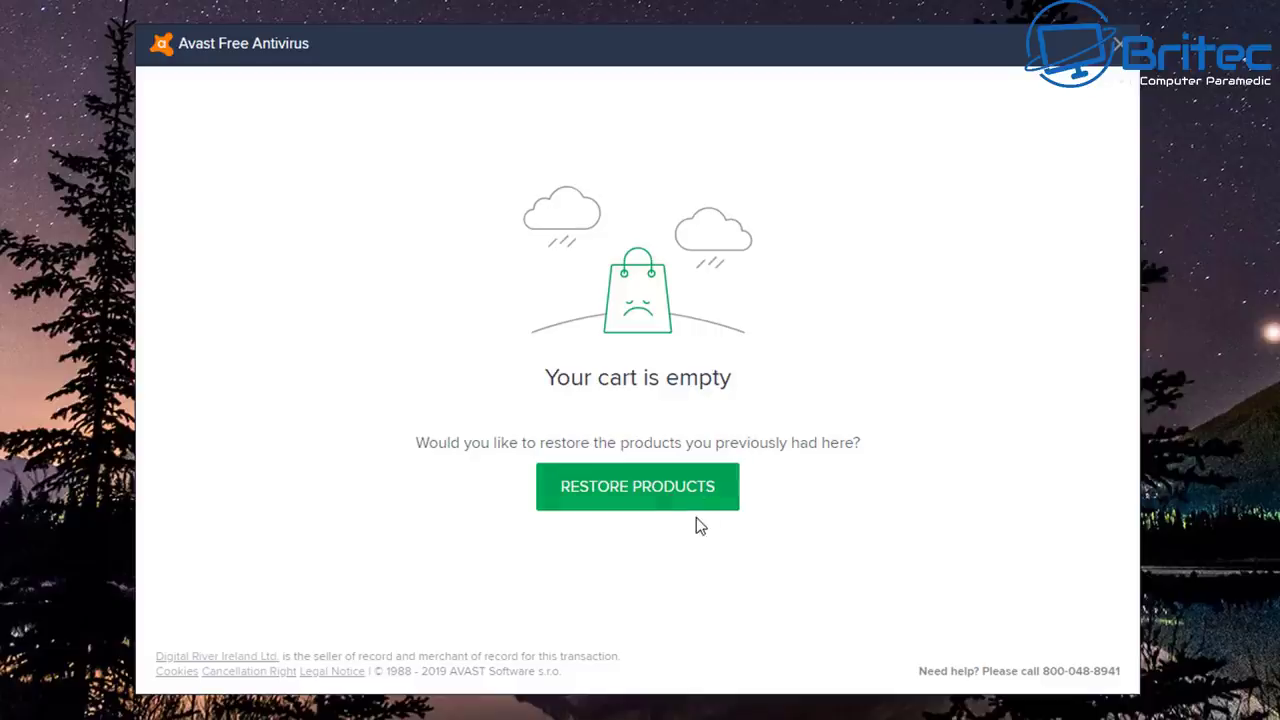
{"action": "left_click", "coordinate": [1118, 44]}
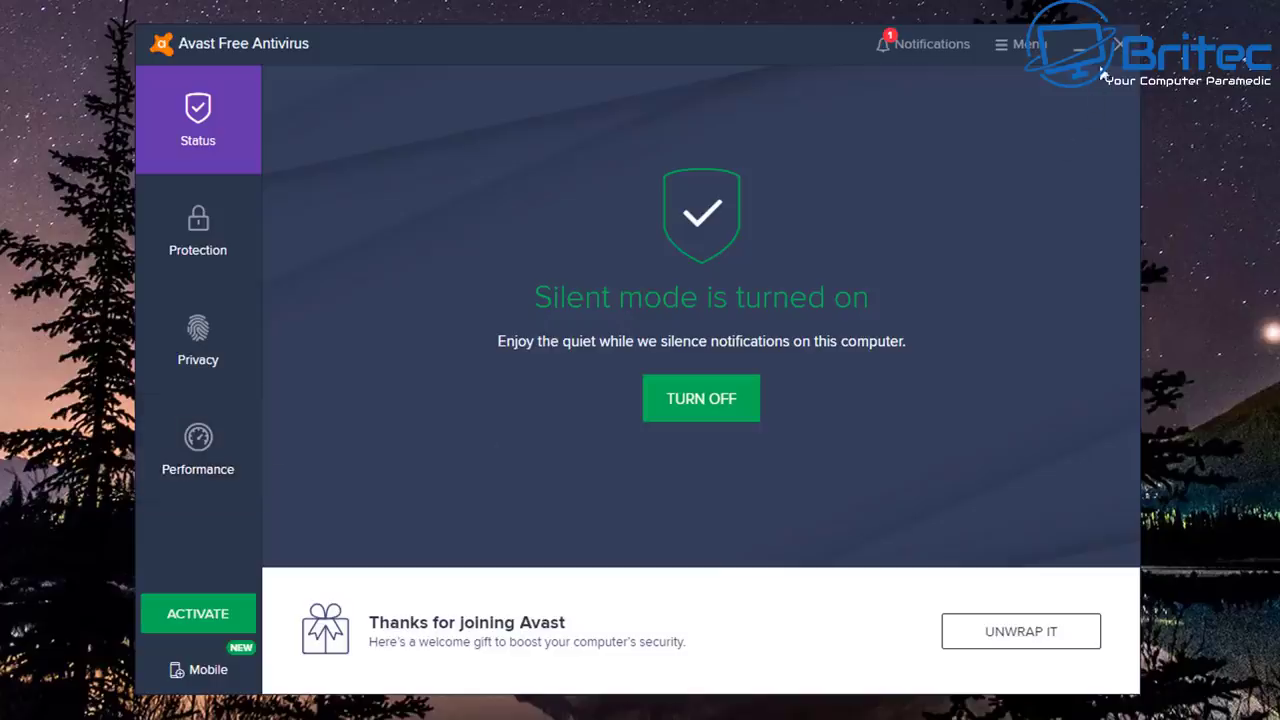
Step: Check the current alerts in the notifications and close them
{"action": "left_click", "coordinate": [935, 46]}
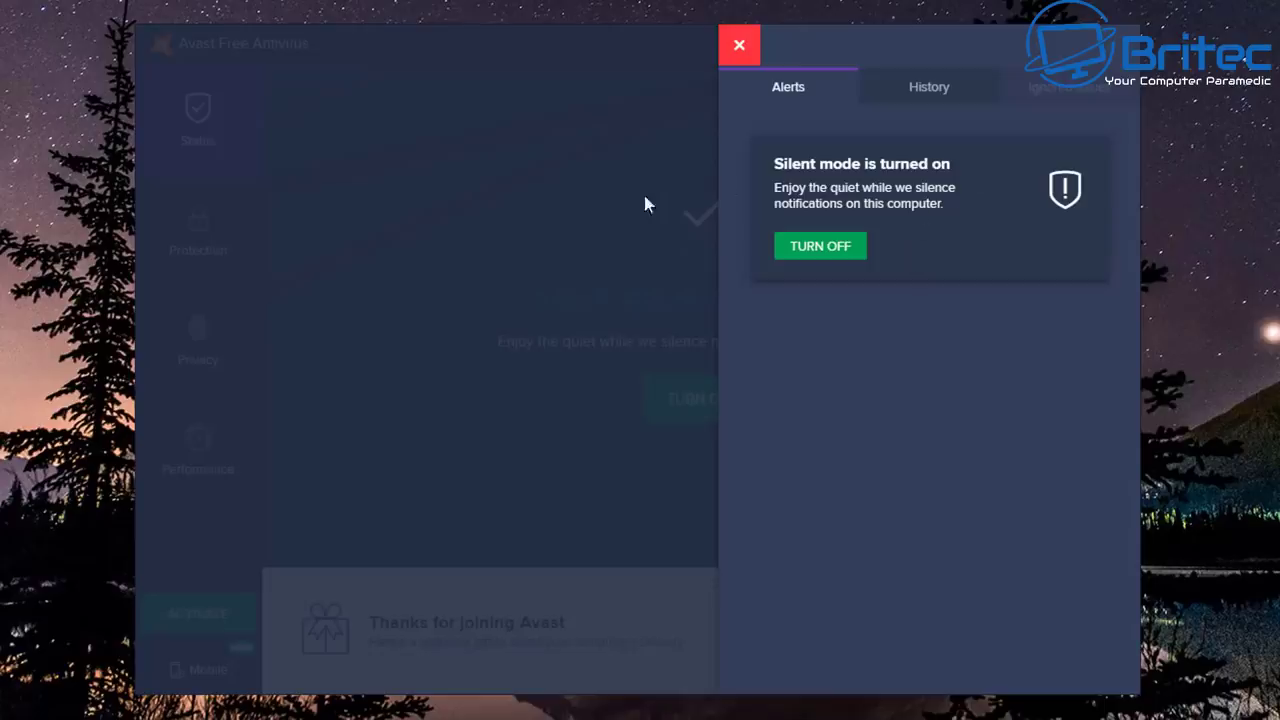
{"action": "left_click", "coordinate": [610, 205]}
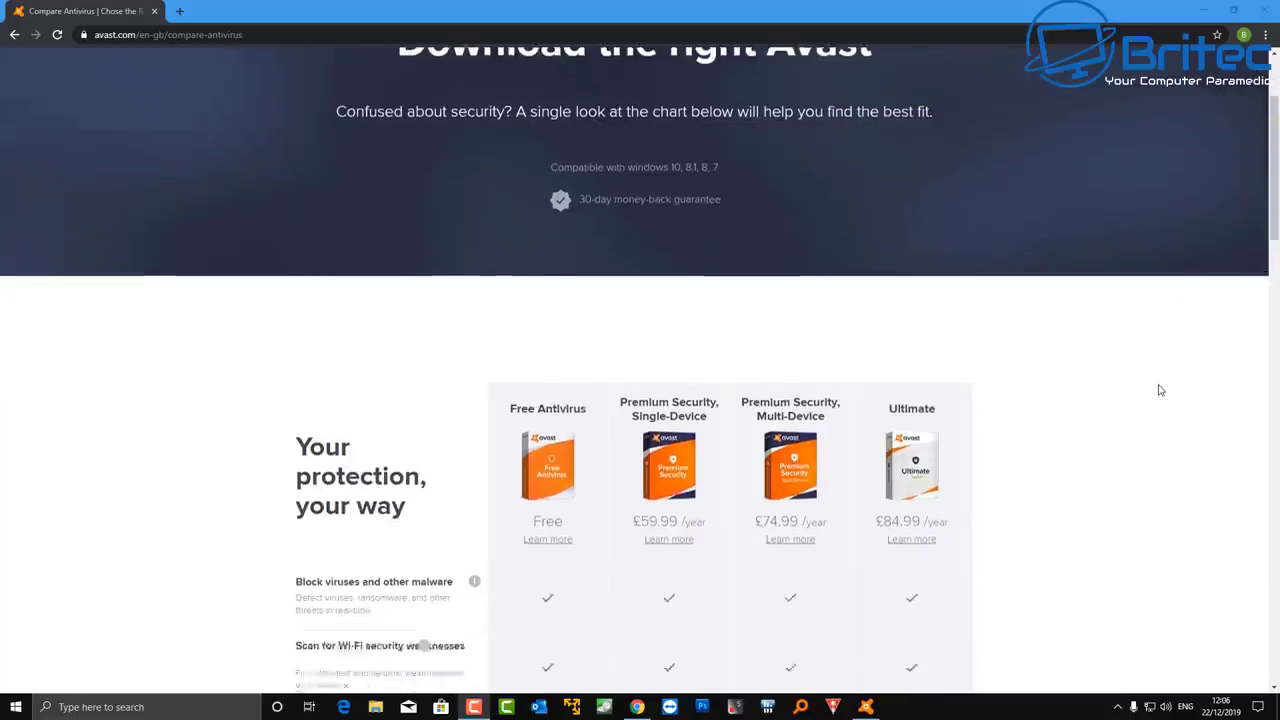
Step: Compare the features of Free Antivirus, Premium Security and Ultimate on Avast's comparison page in the browser
{"action": "scroll", "coordinate": [1157, 392], "scroll_direction": "down", "scroll_amount": 3}
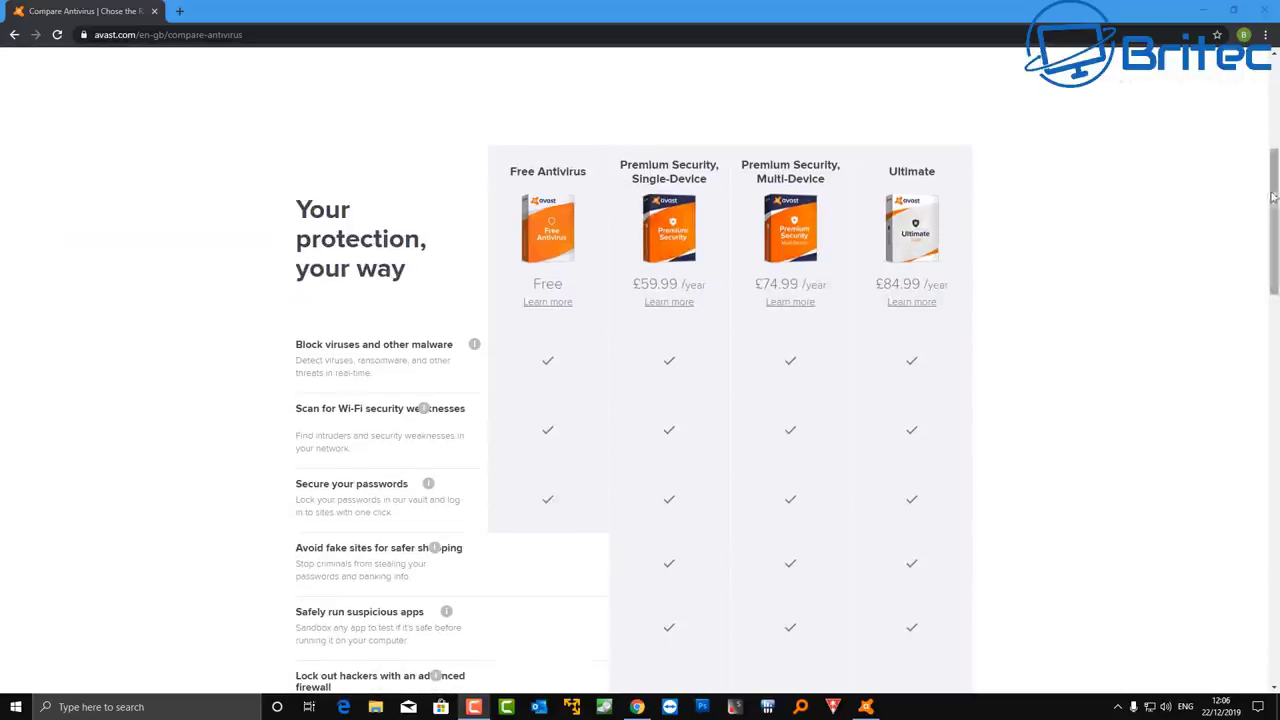
{"action": "left_click_drag", "start_coordinate": [1276, 193], "coordinate": [1275, 214]}
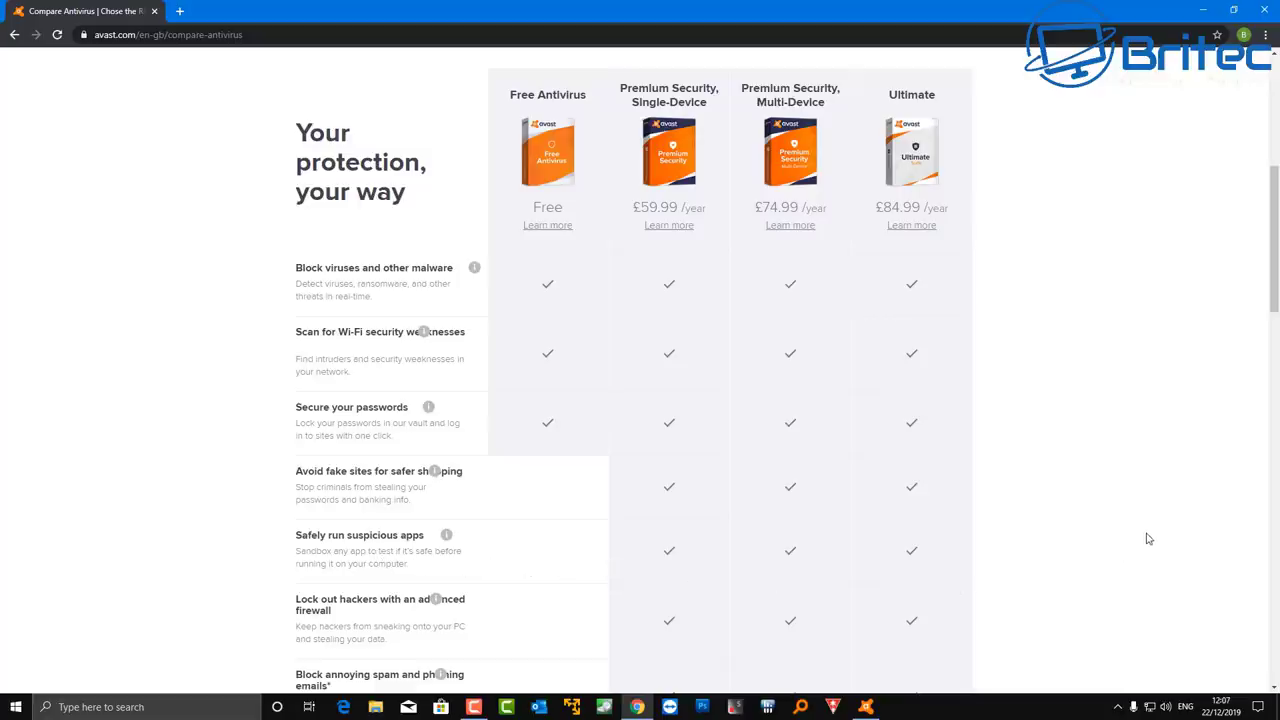
{"action": "scroll", "coordinate": [1144, 539], "scroll_direction": "down", "scroll_amount": 2}
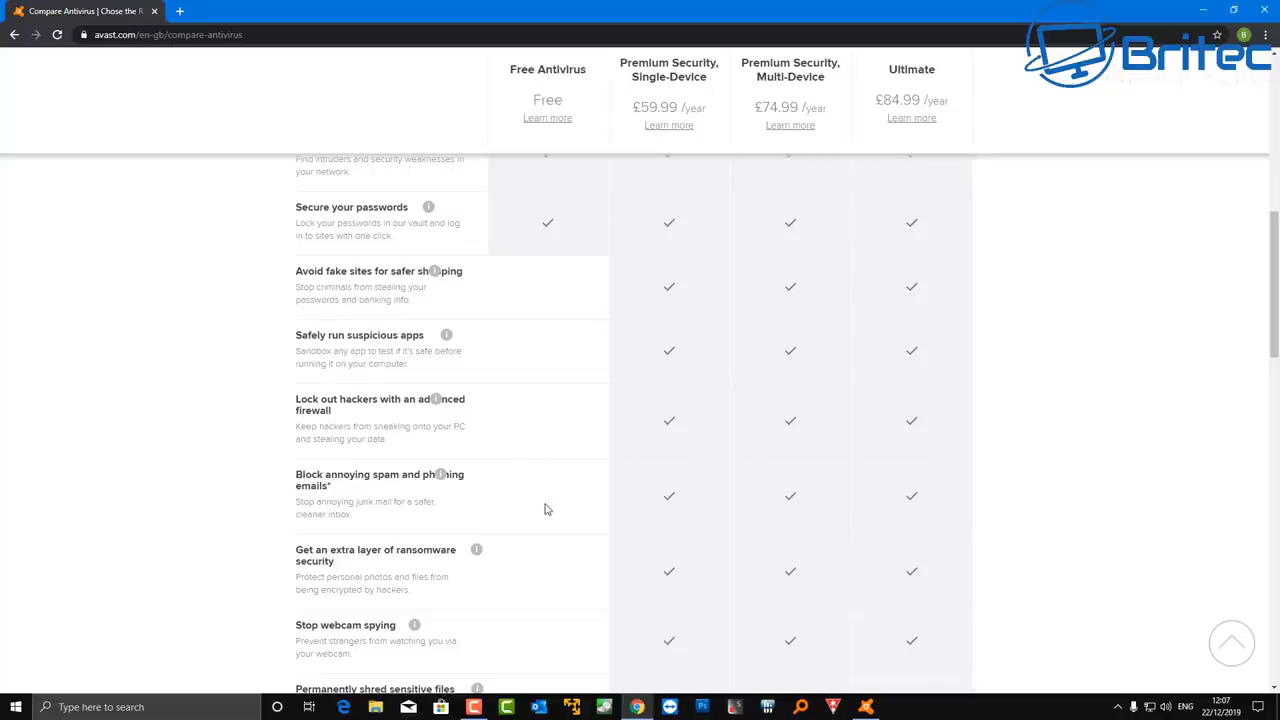
{"action": "scroll", "coordinate": [546, 509], "scroll_direction": "down", "scroll_amount": 3}
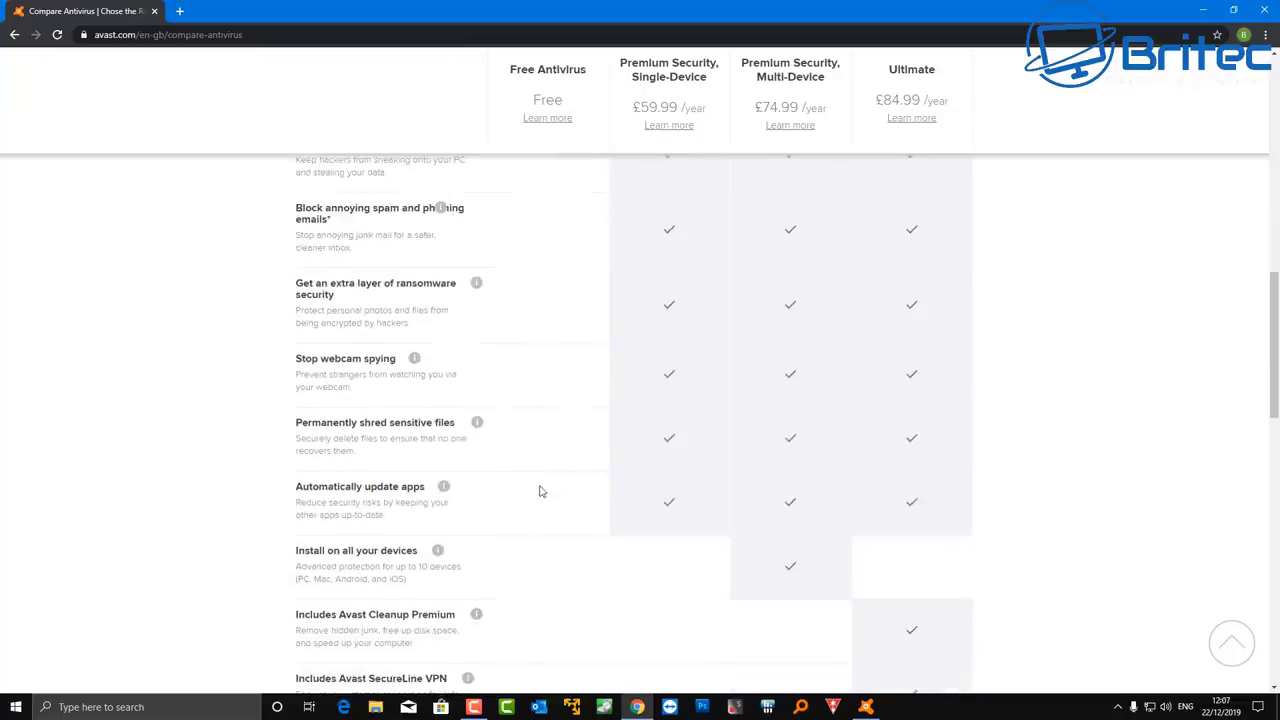
{"action": "scroll", "coordinate": [538, 498], "scroll_direction": "down", "scroll_amount": 1}
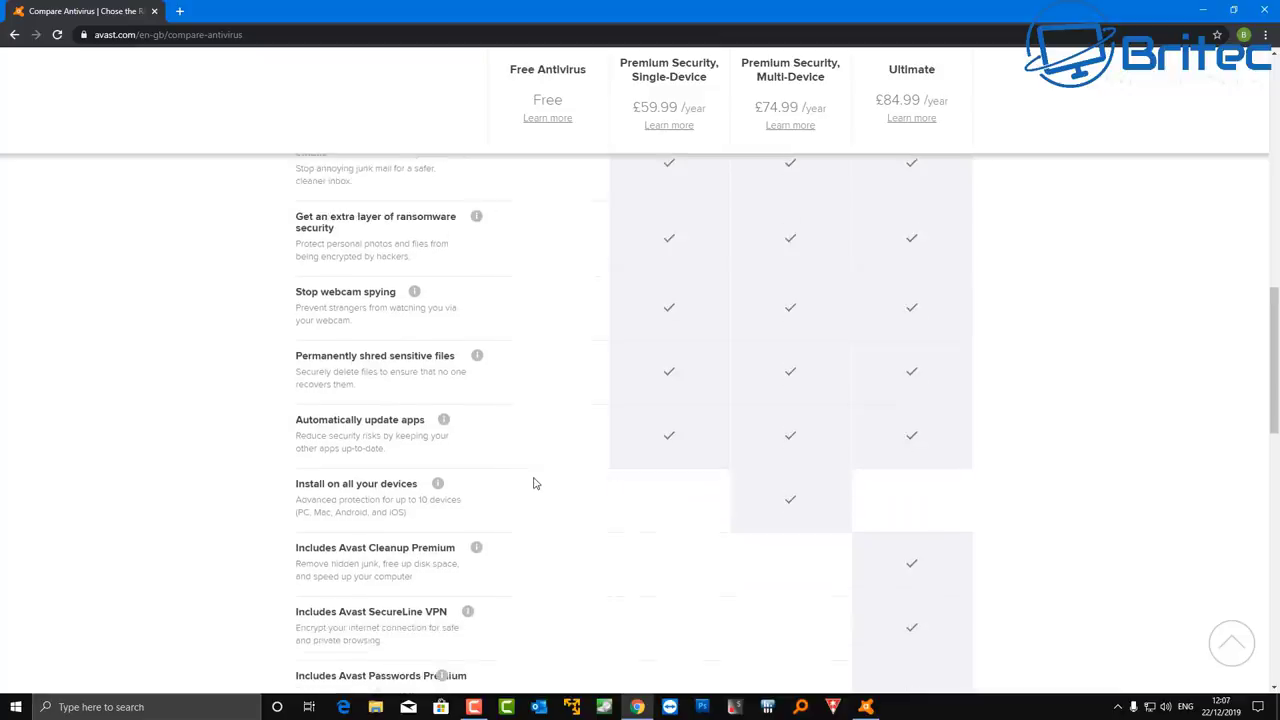
{"action": "scroll", "coordinate": [533, 483], "scroll_direction": "down", "scroll_amount": 2}
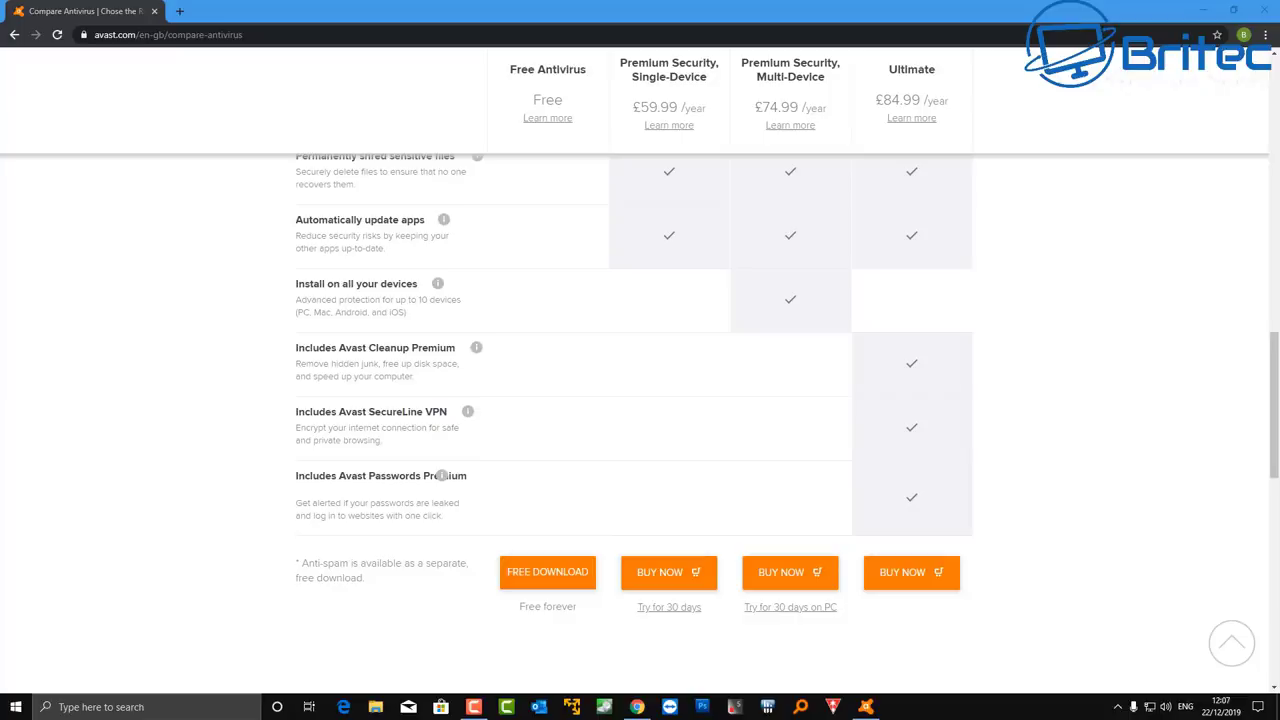
{"action": "left_click_drag", "start_coordinate": [1271, 428], "coordinate": [1260, 140]}
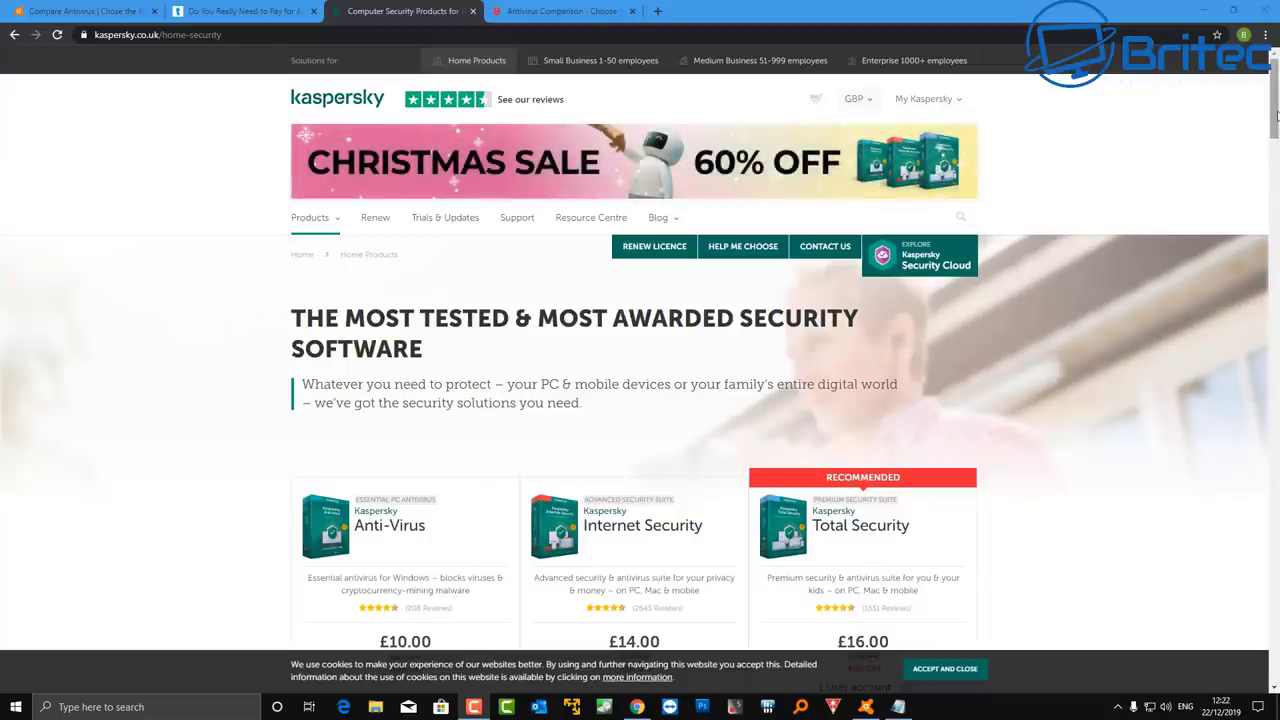
Step: Examine Kaspersky's home security products and Bitdefender's product comparison chart
{"action": "left_click_drag", "start_coordinate": [1275, 117], "coordinate": [1272, 161]}
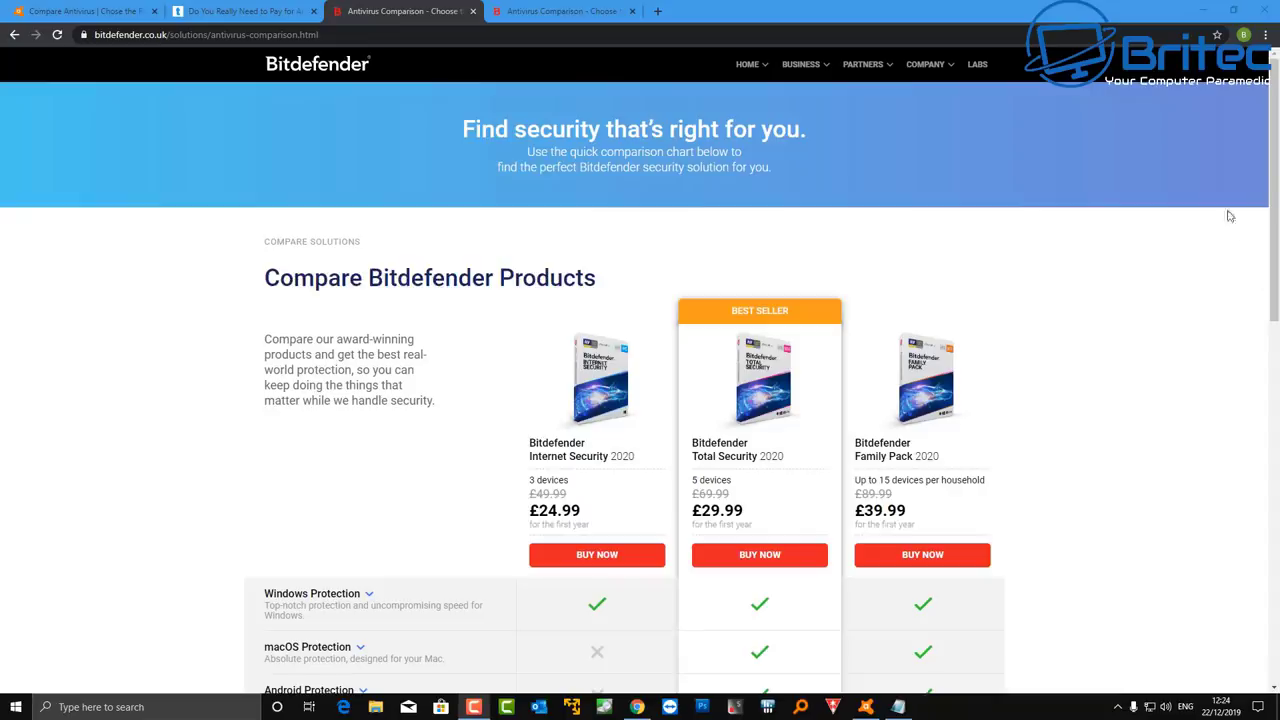
{"action": "left_click_drag", "start_coordinate": [1274, 168], "coordinate": [1275, 224]}
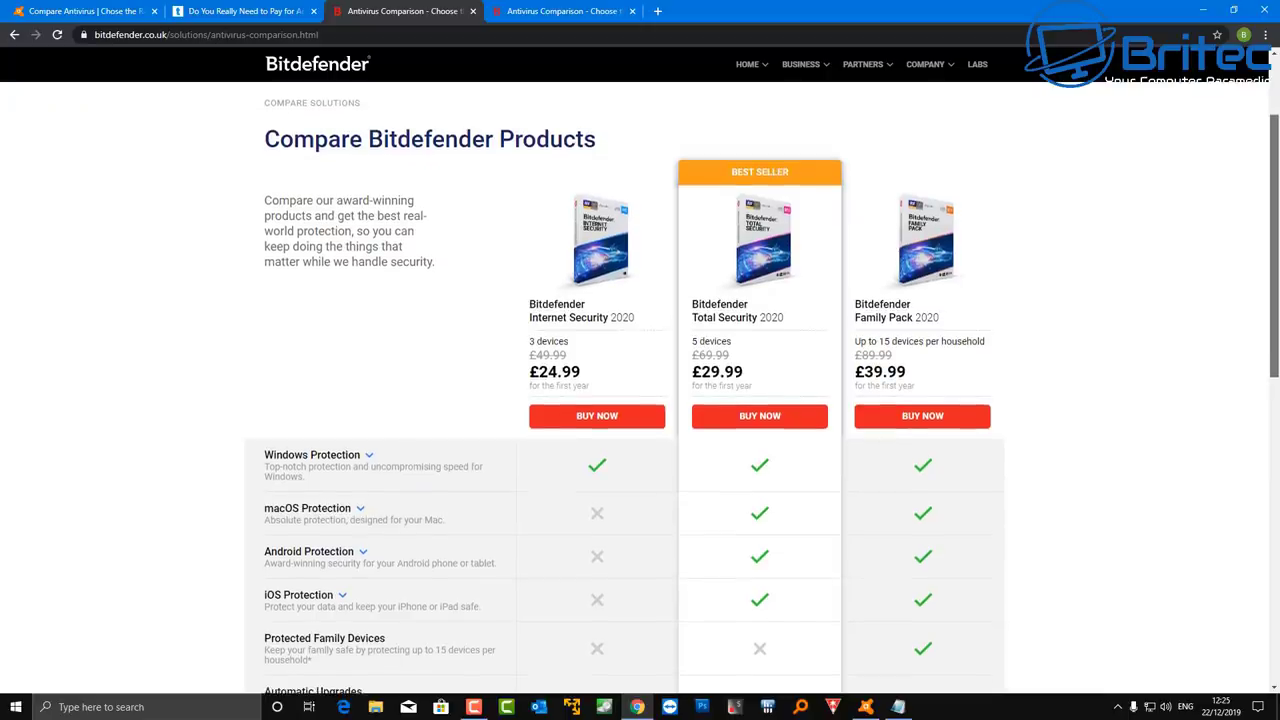
{"action": "left_click_drag", "start_coordinate": [1276, 222], "coordinate": [1276, 309]}
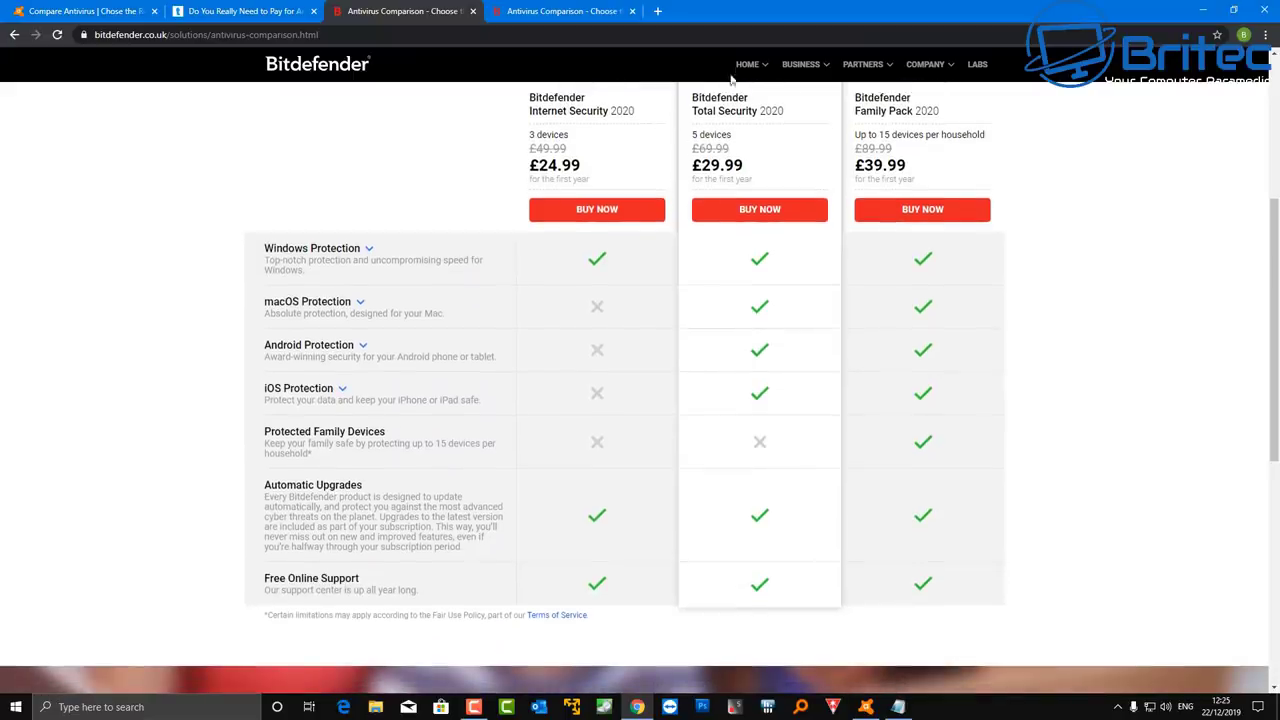
Step: Open Bitdefender's Free Antivirus page from its home solutions and look through the product details
{"action": "mouse_move", "coordinate": [738, 66]}
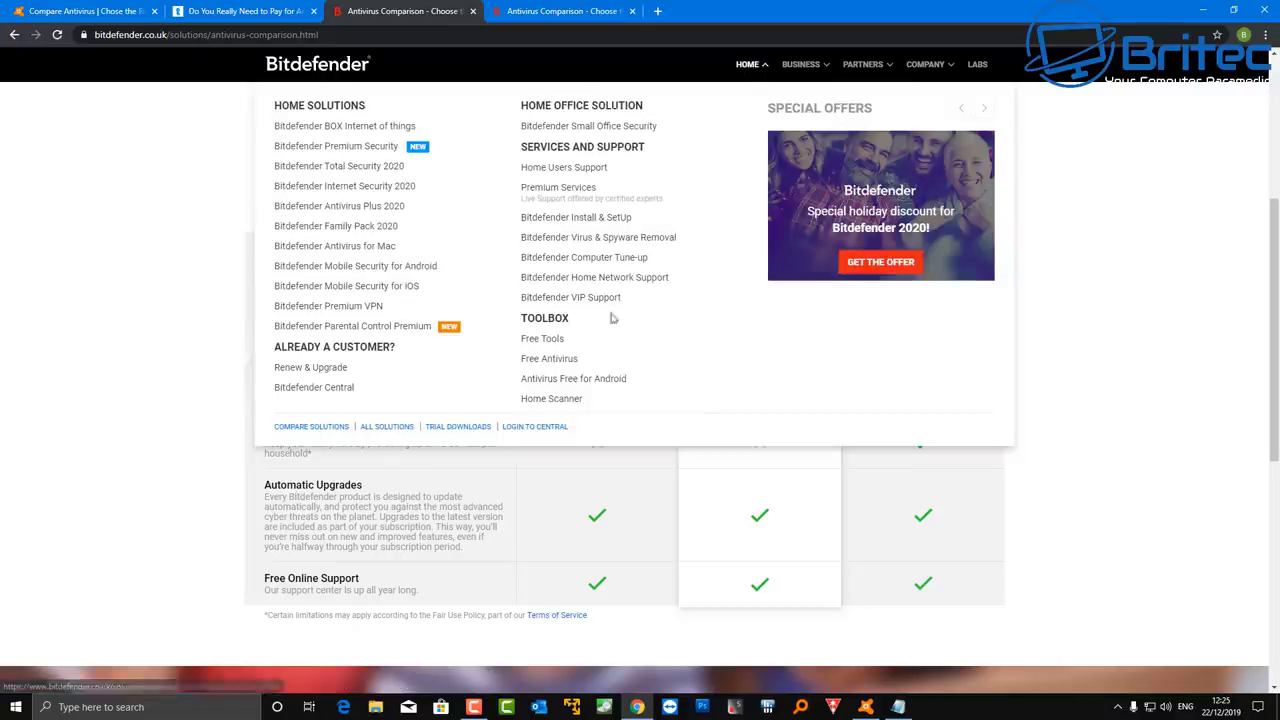
{"action": "left_click", "coordinate": [553, 362]}
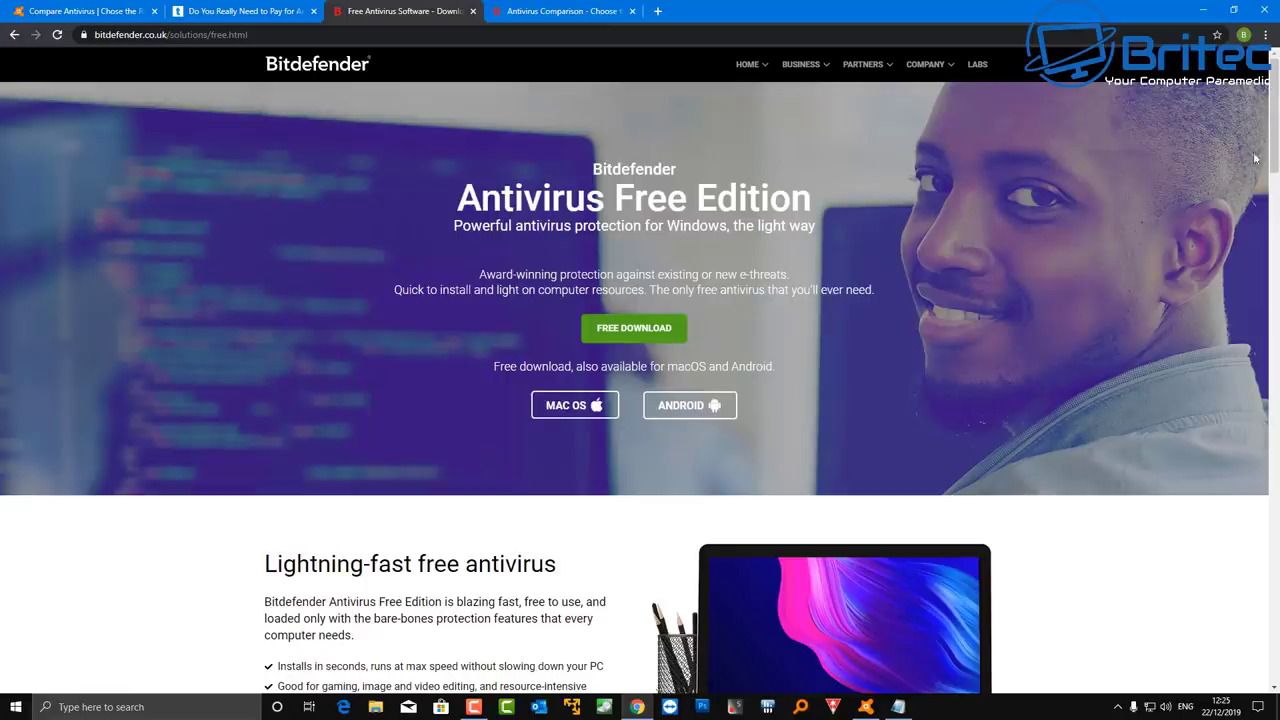
{"action": "left_click_drag", "start_coordinate": [1276, 126], "coordinate": [1276, 175]}
{"action": "left_click_drag", "start_coordinate": [1274, 180], "coordinate": [1273, 254]}
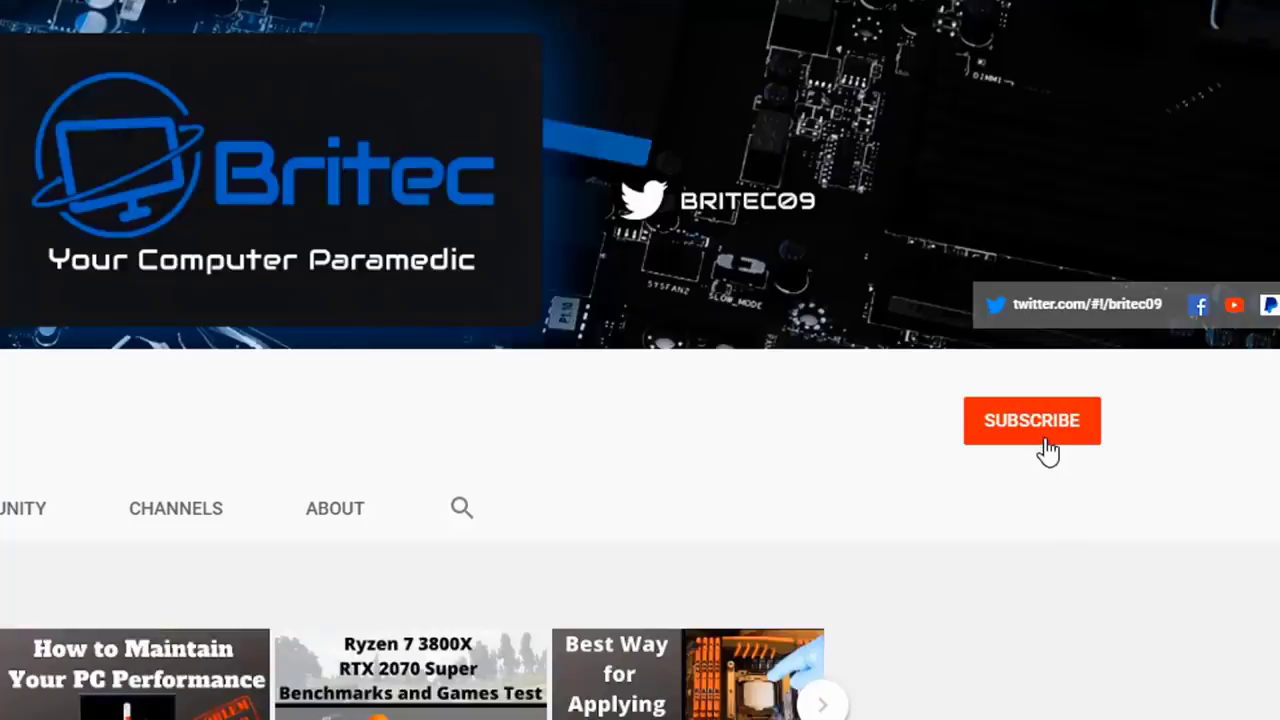
Step: Subscribe to the Britec channel and set its notifications to All
{"action": "left_click", "coordinate": [1046, 452]}
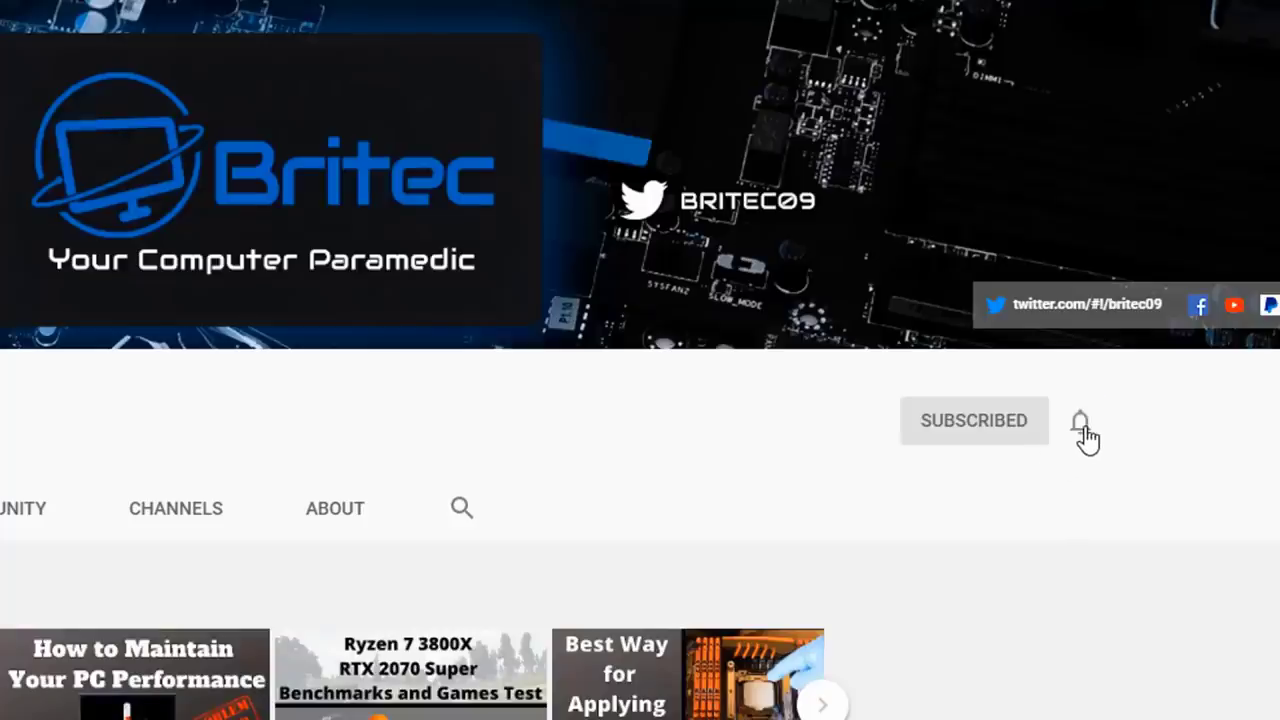
{"action": "left_click", "coordinate": [1082, 426]}
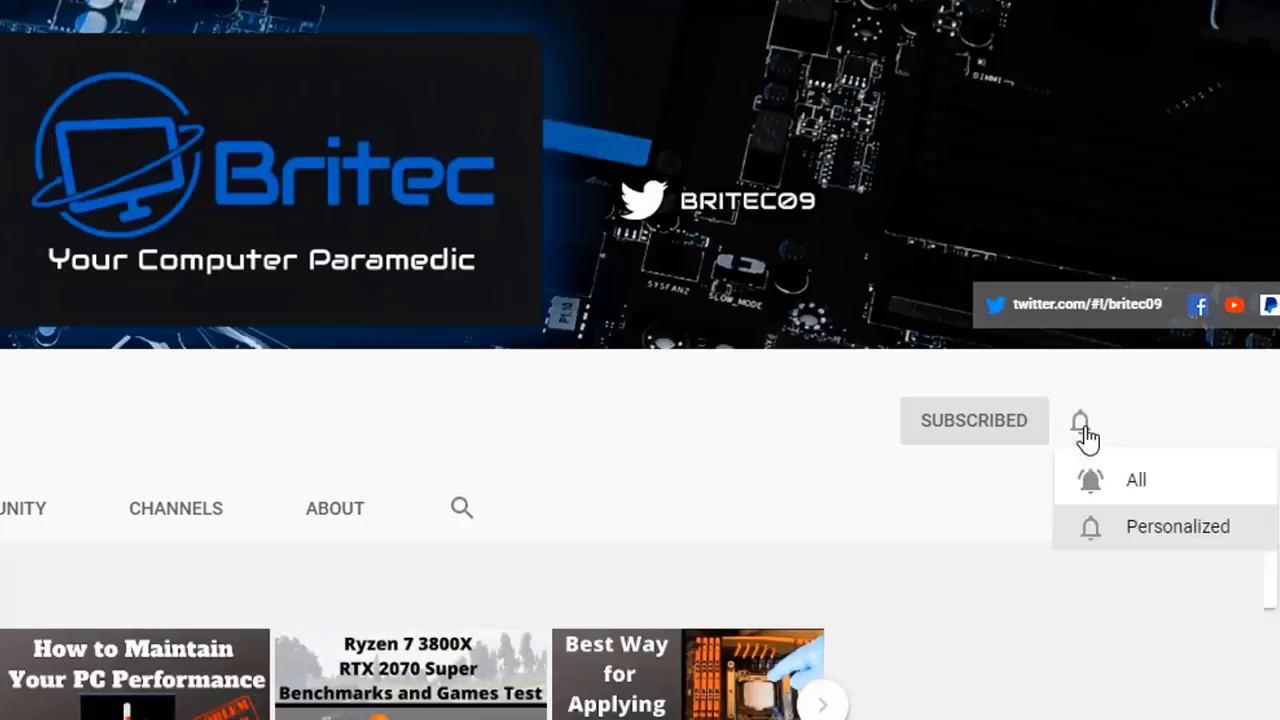
{"action": "left_click", "coordinate": [1114, 486]}
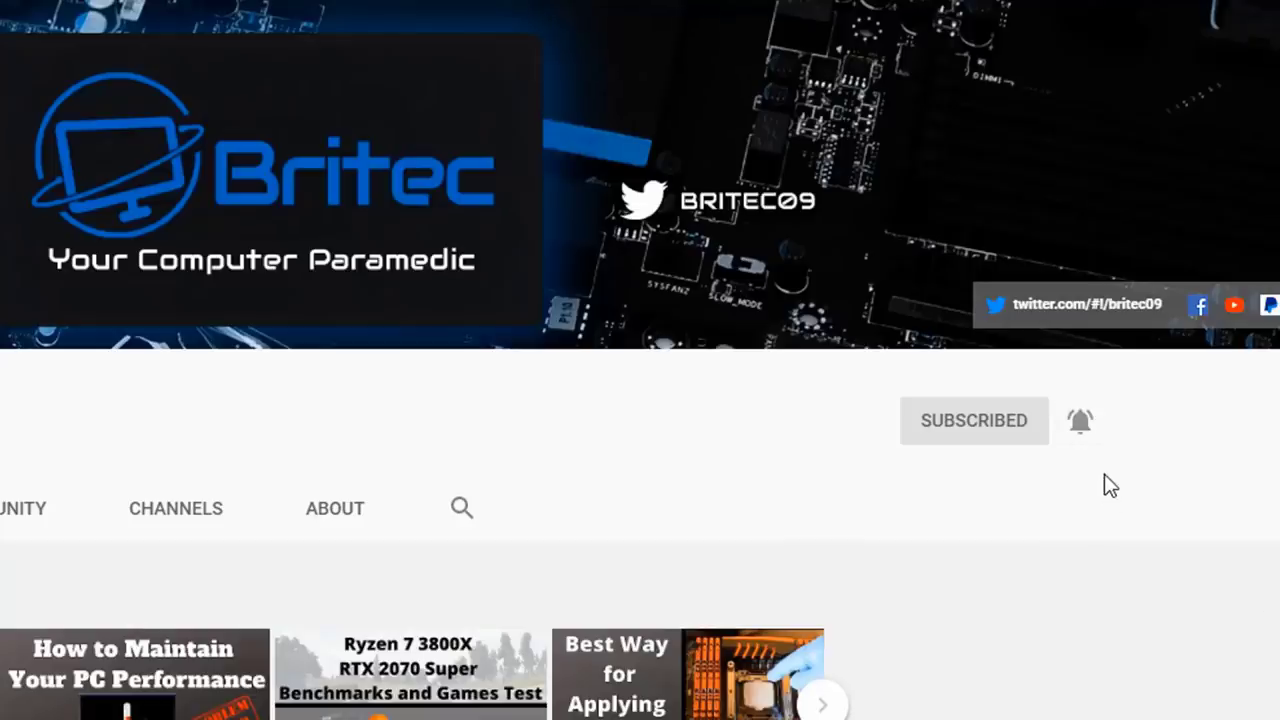